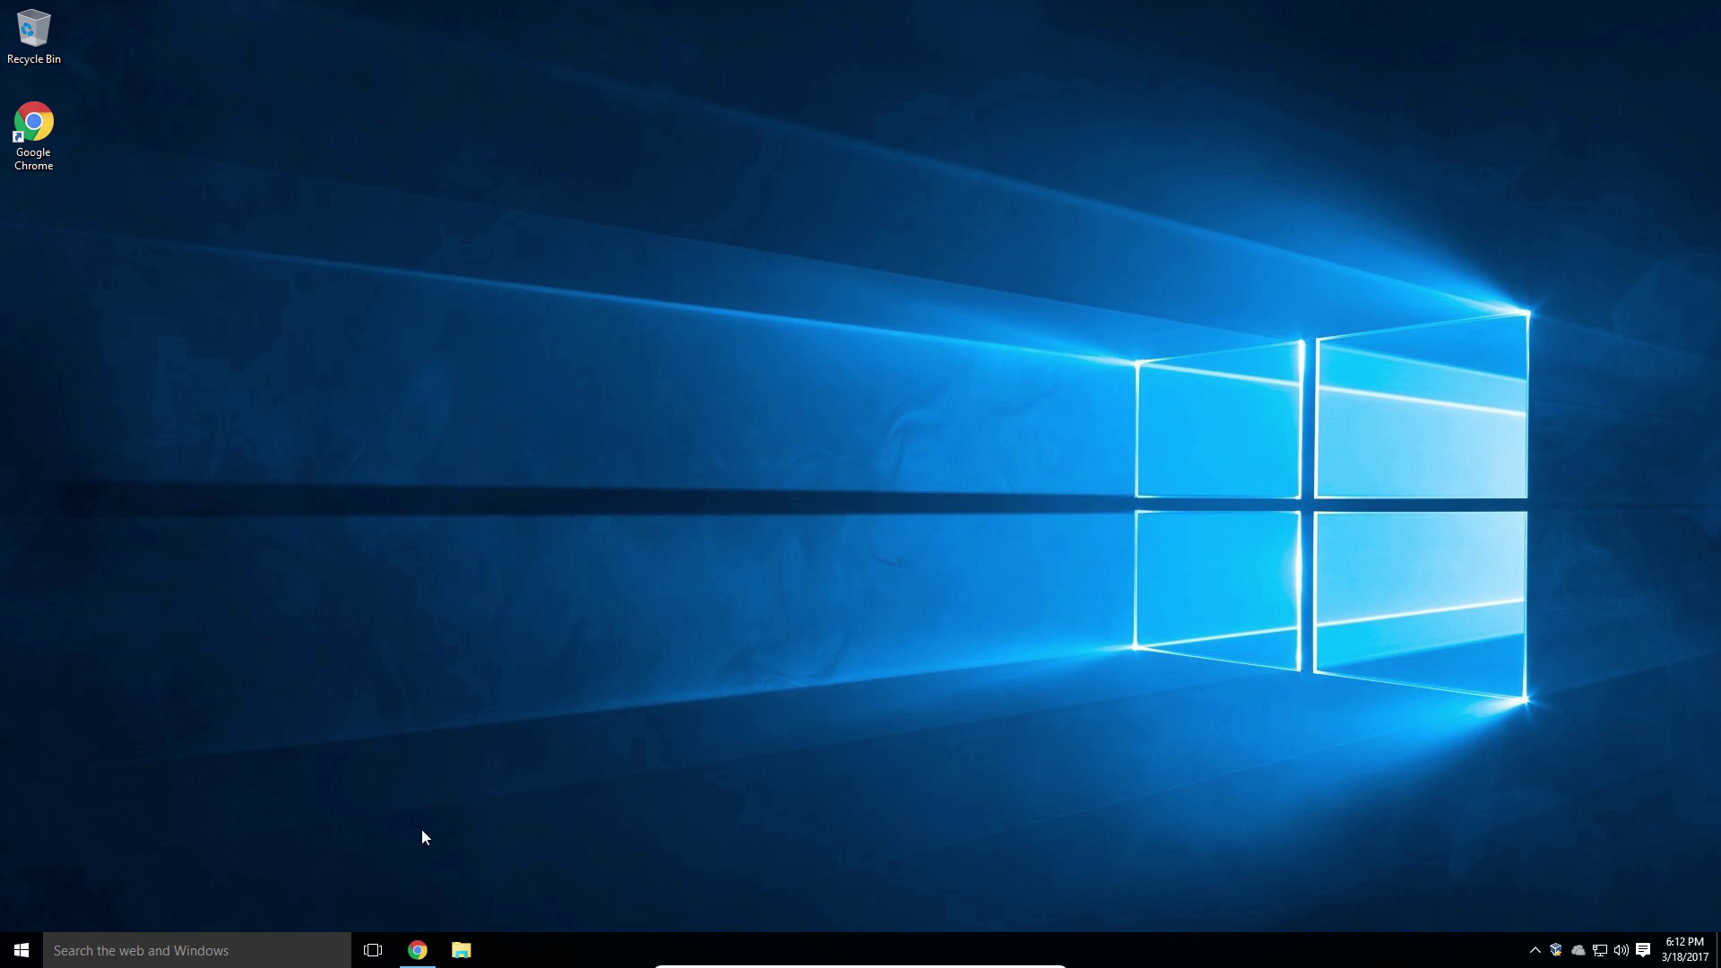
- Restore the Chrome window showing the RARLAB WinRAR homepage from the taskbar
click(418, 950)
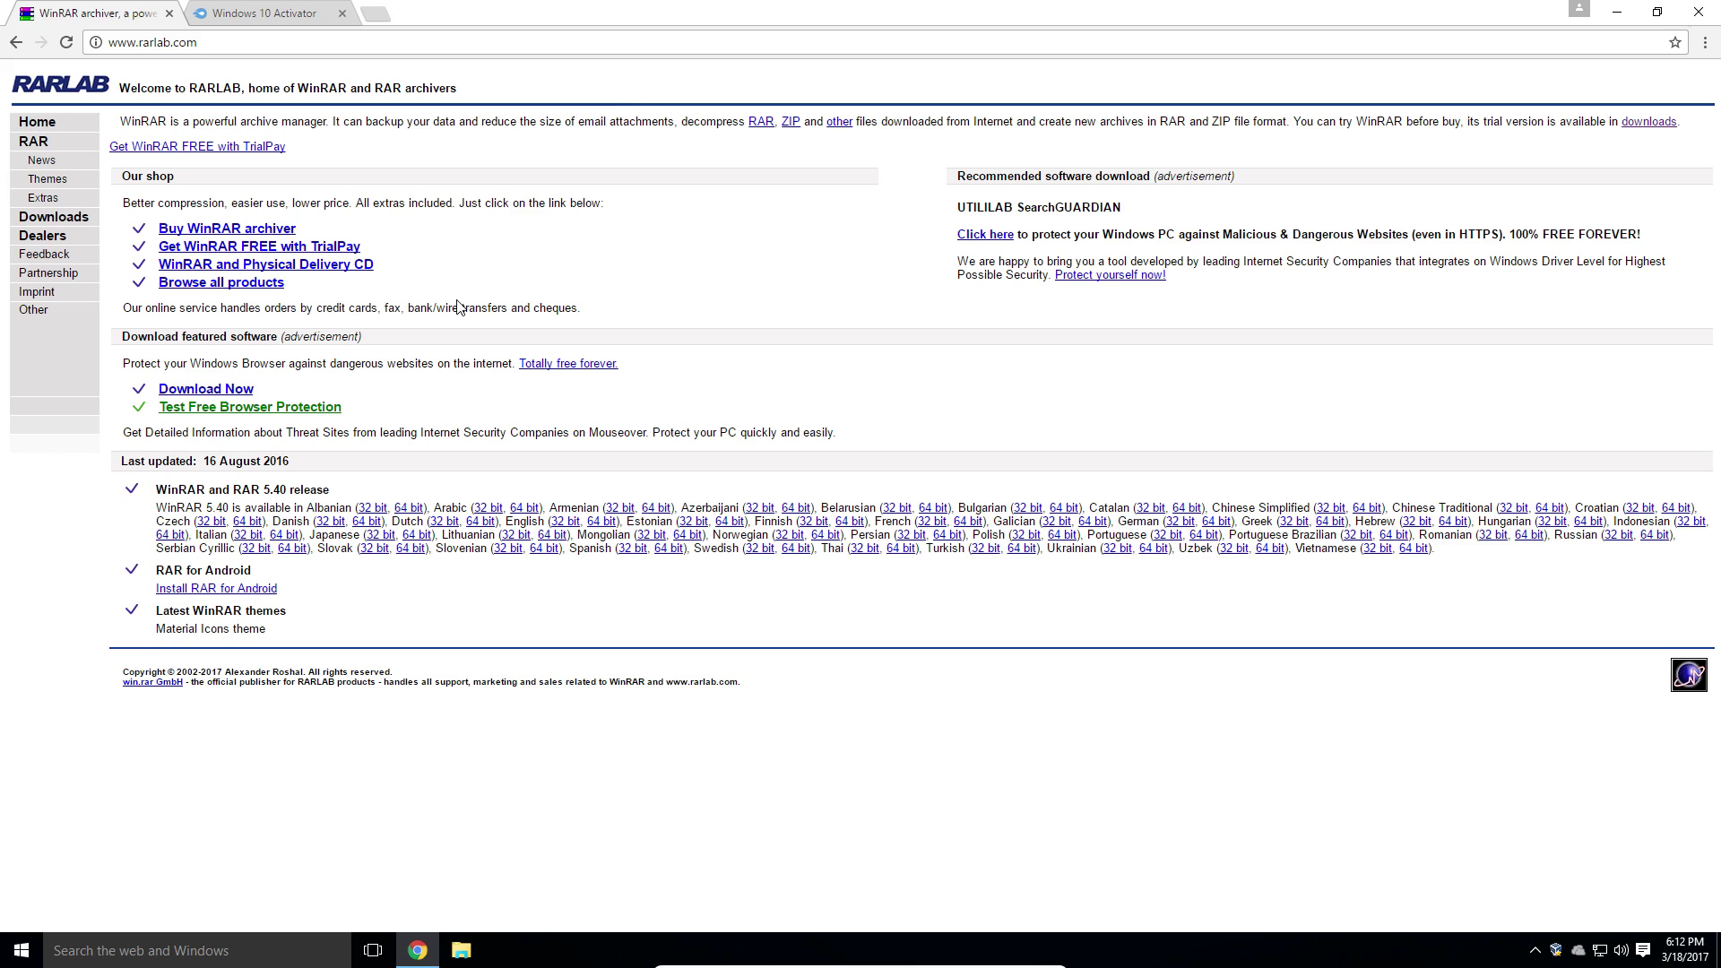
- Review the WinRAR x86 and x64 entries on the rarlab.com Downloads page, then close the tab
click(105, 45)
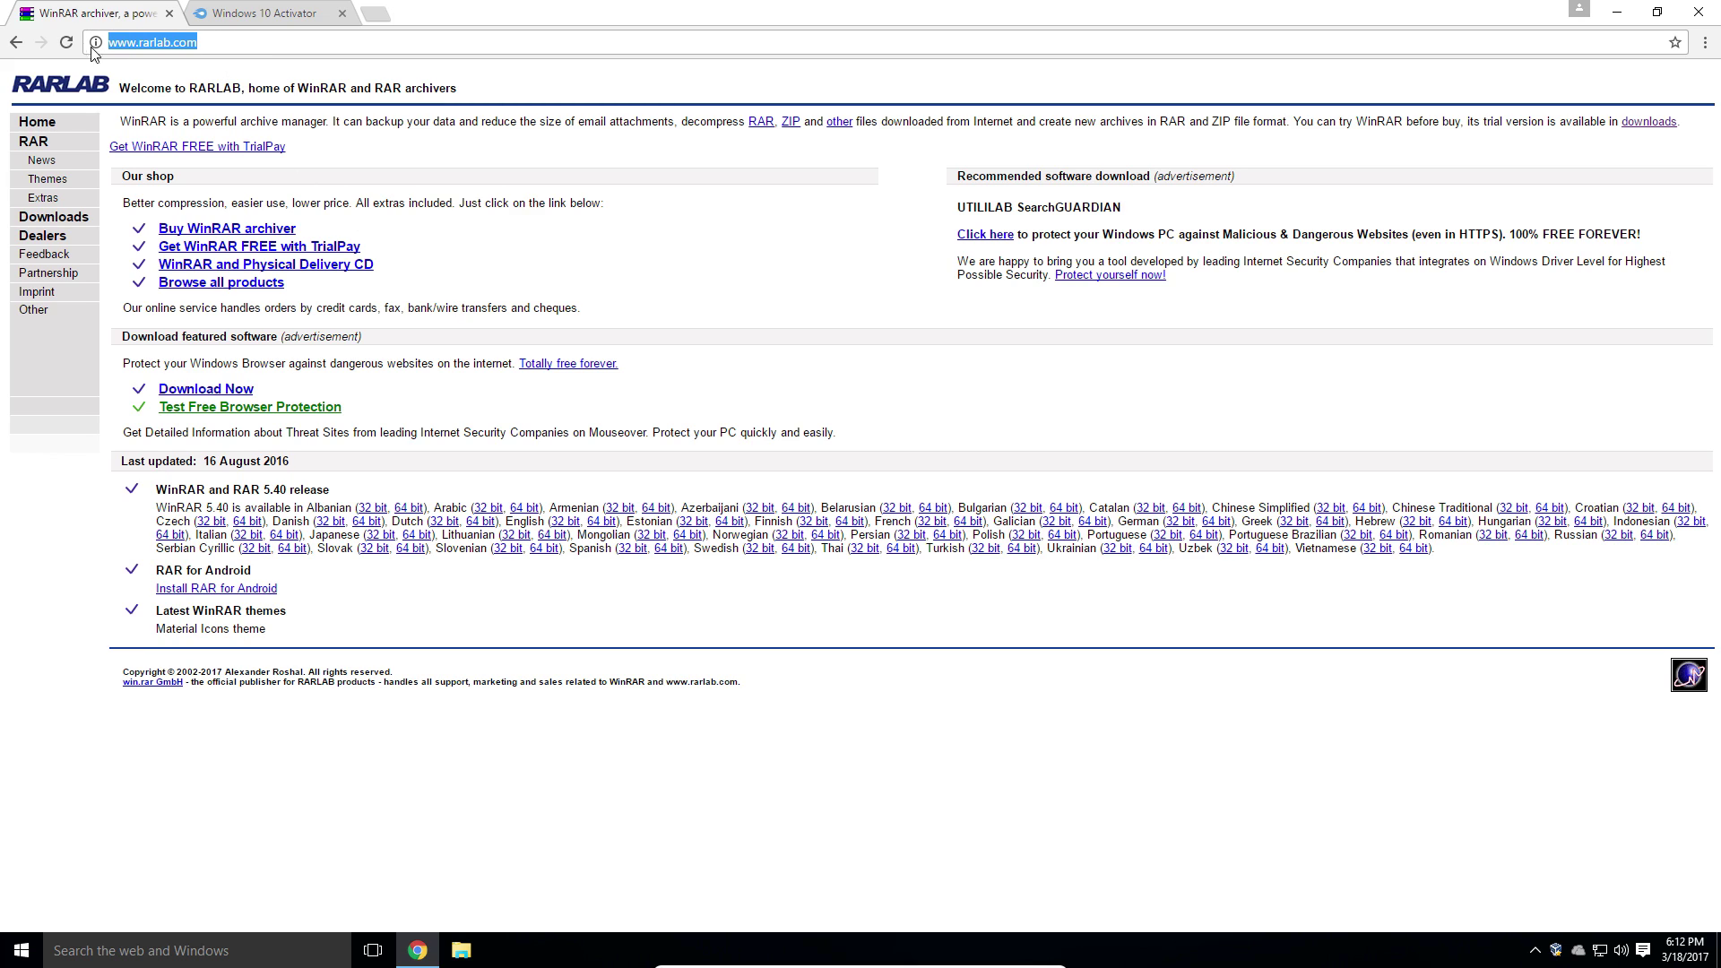
click(415, 197)
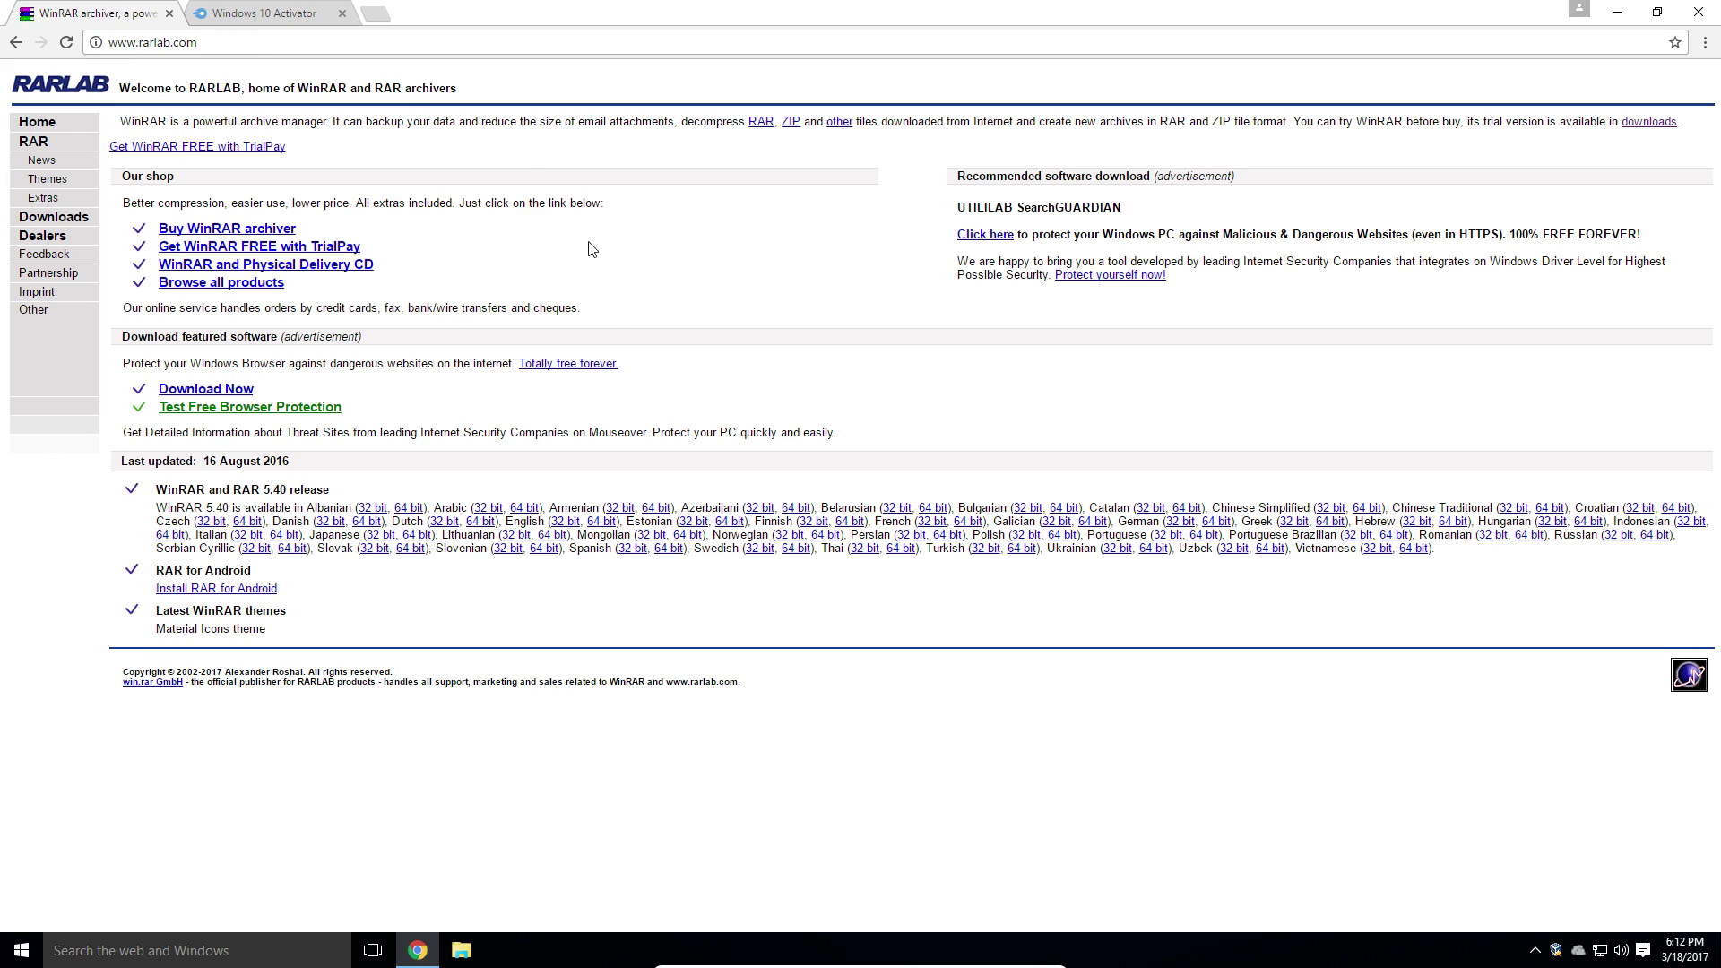
click(70, 223)
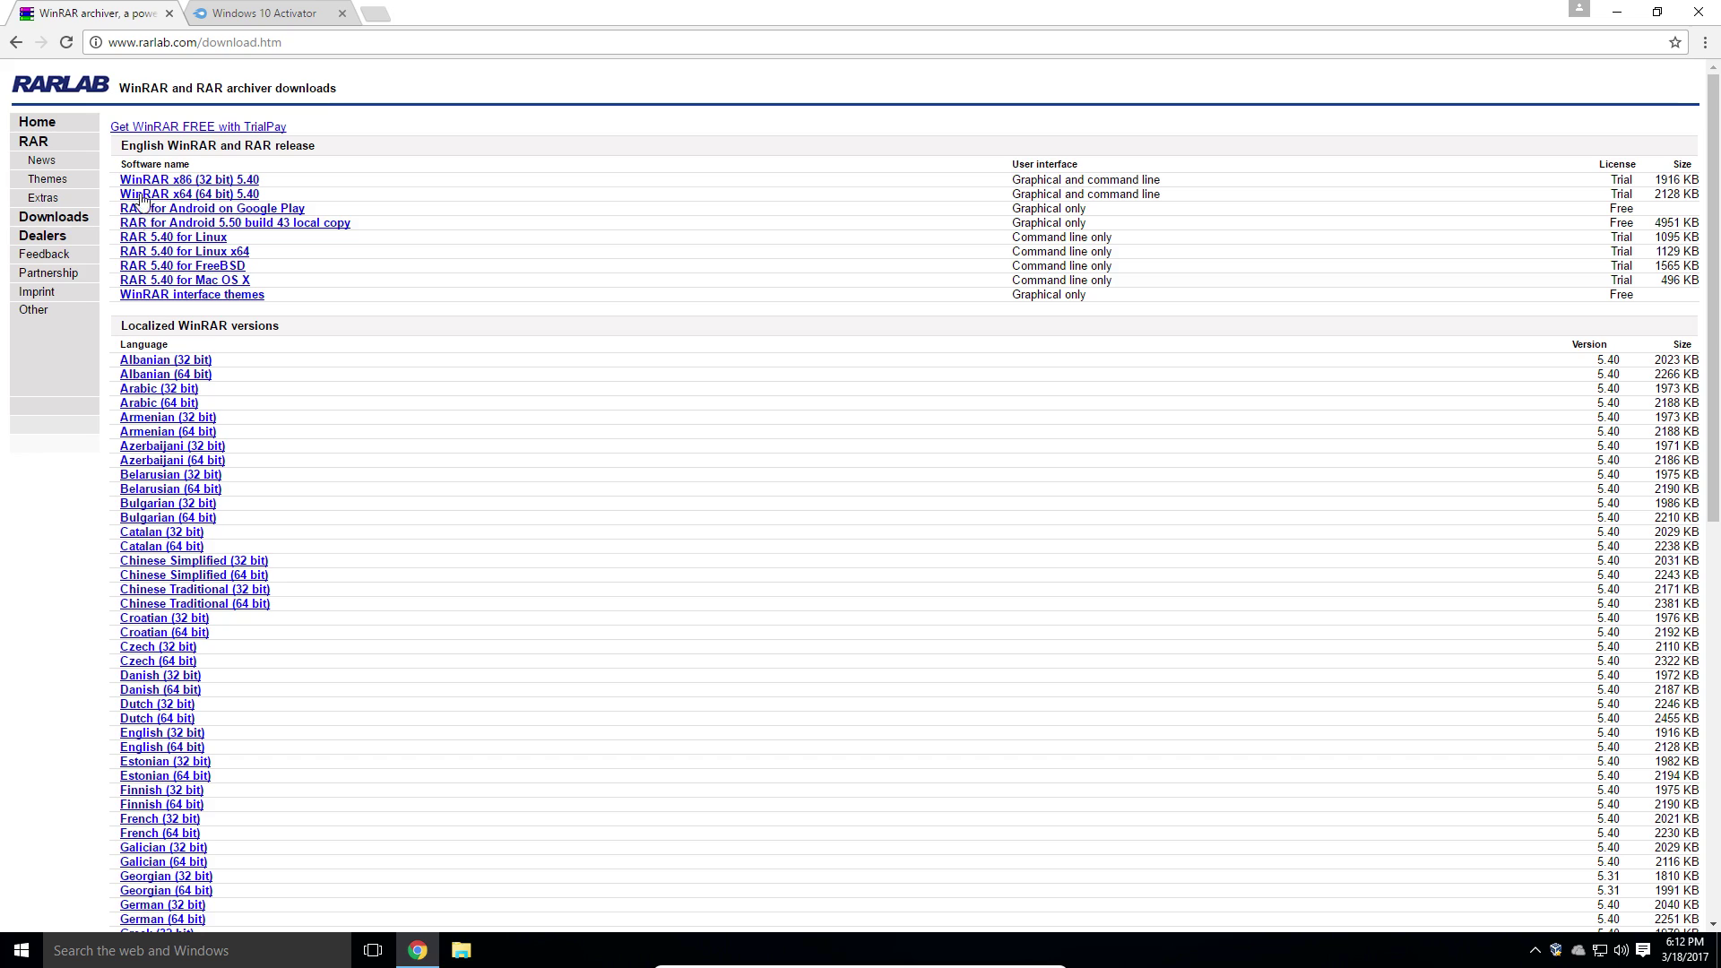
drag(117, 180, 296, 195)
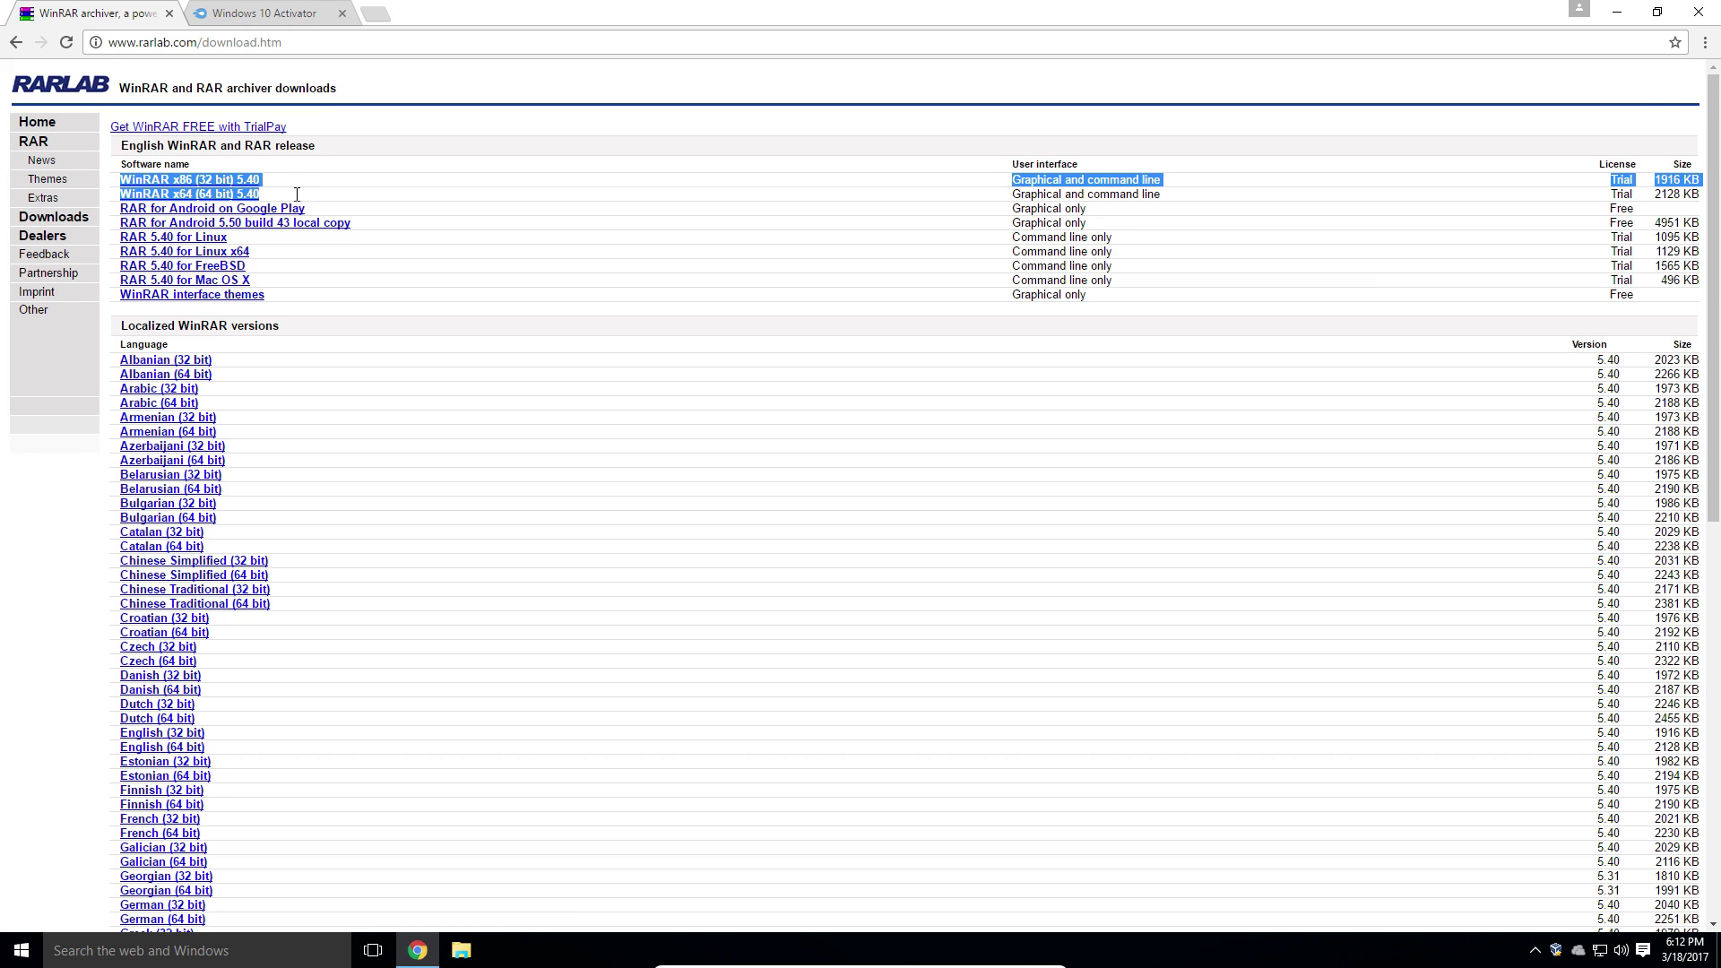
click(278, 198)
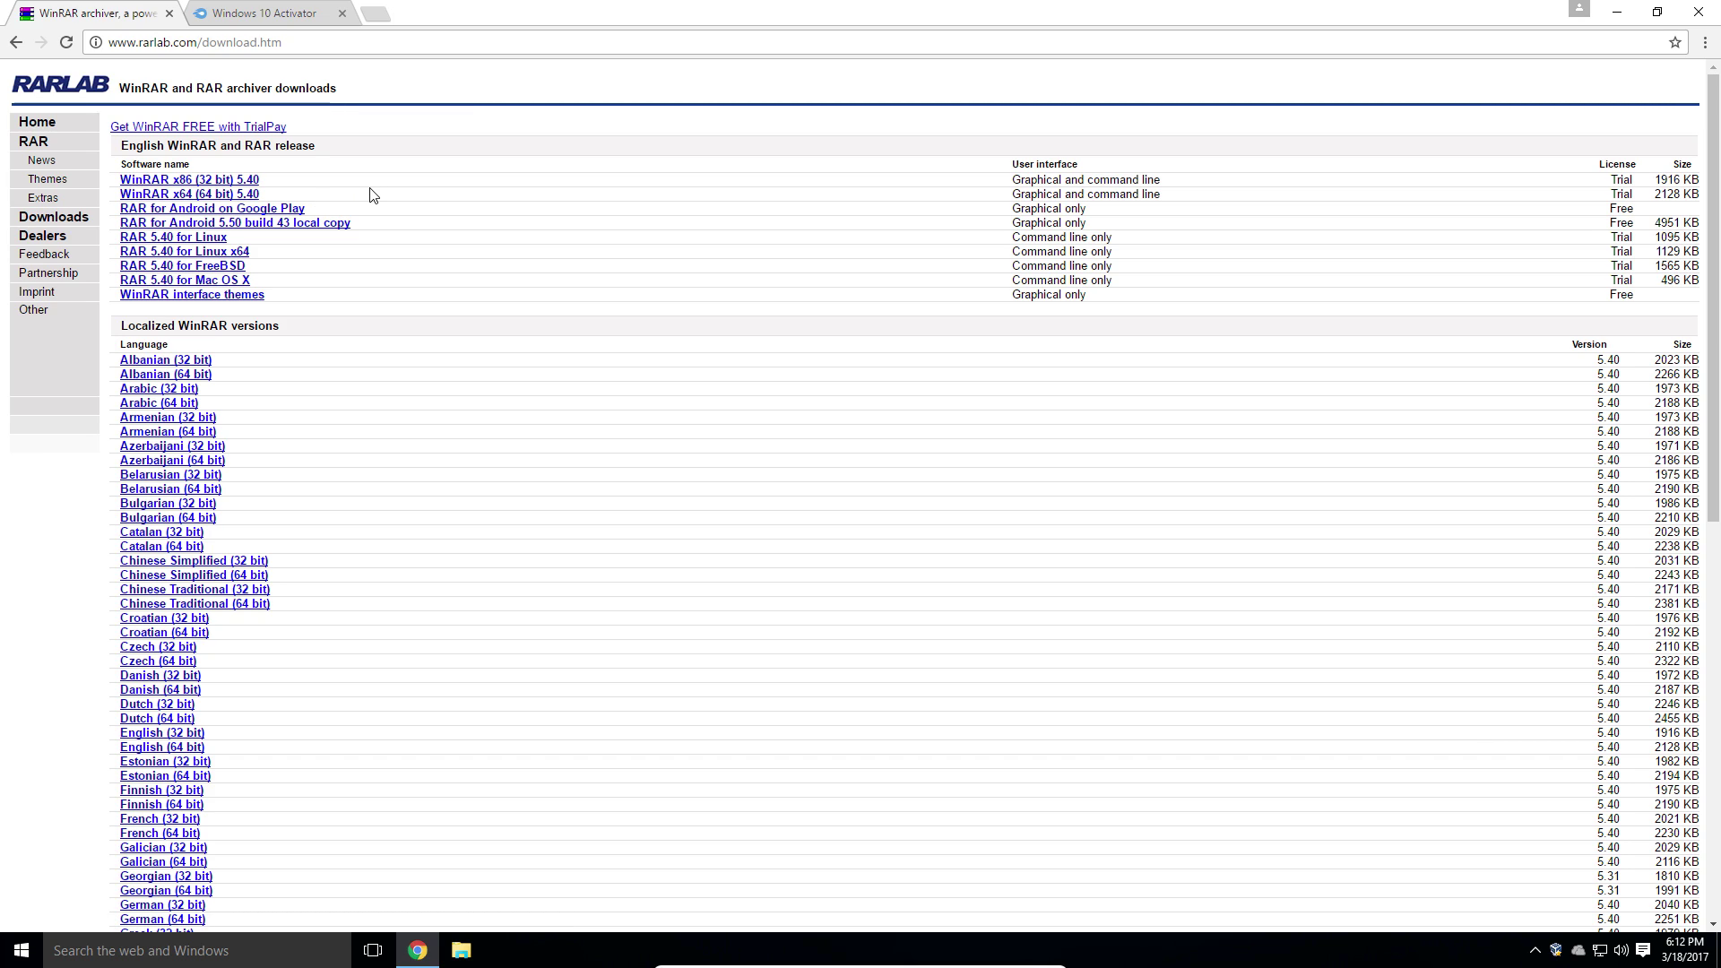
click(168, 13)
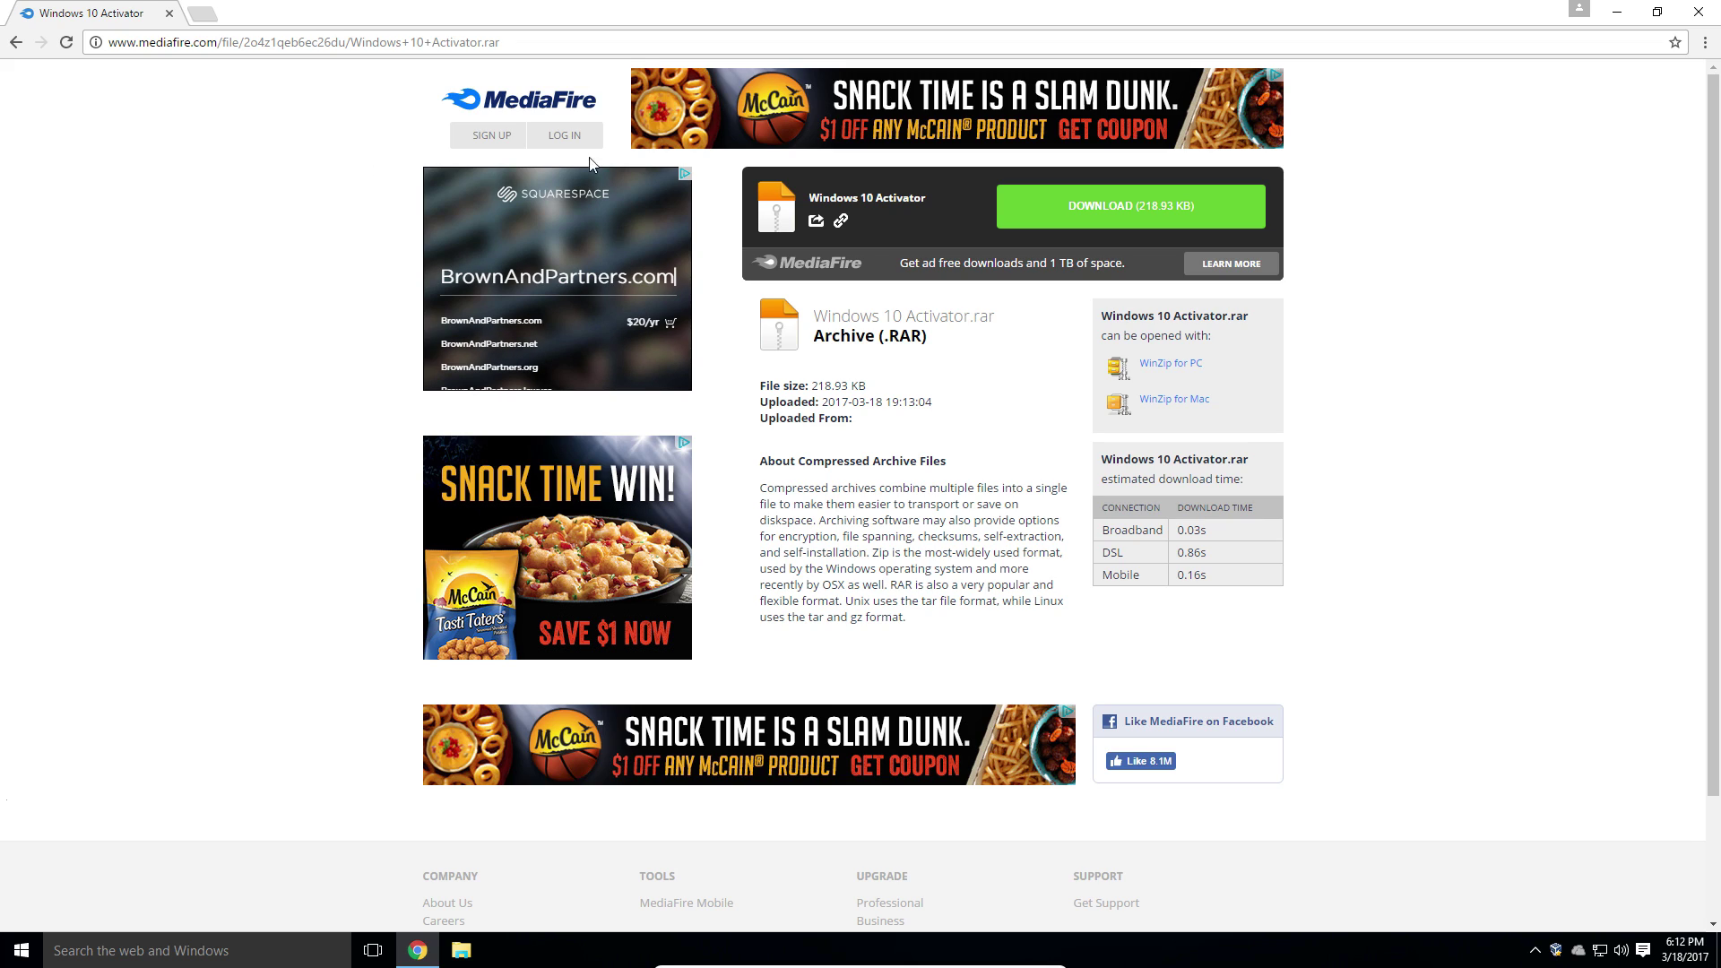
- Download Windows 10 Activator.rar (218.93 KB) from the MediaFire page
drag(808, 192, 940, 197)
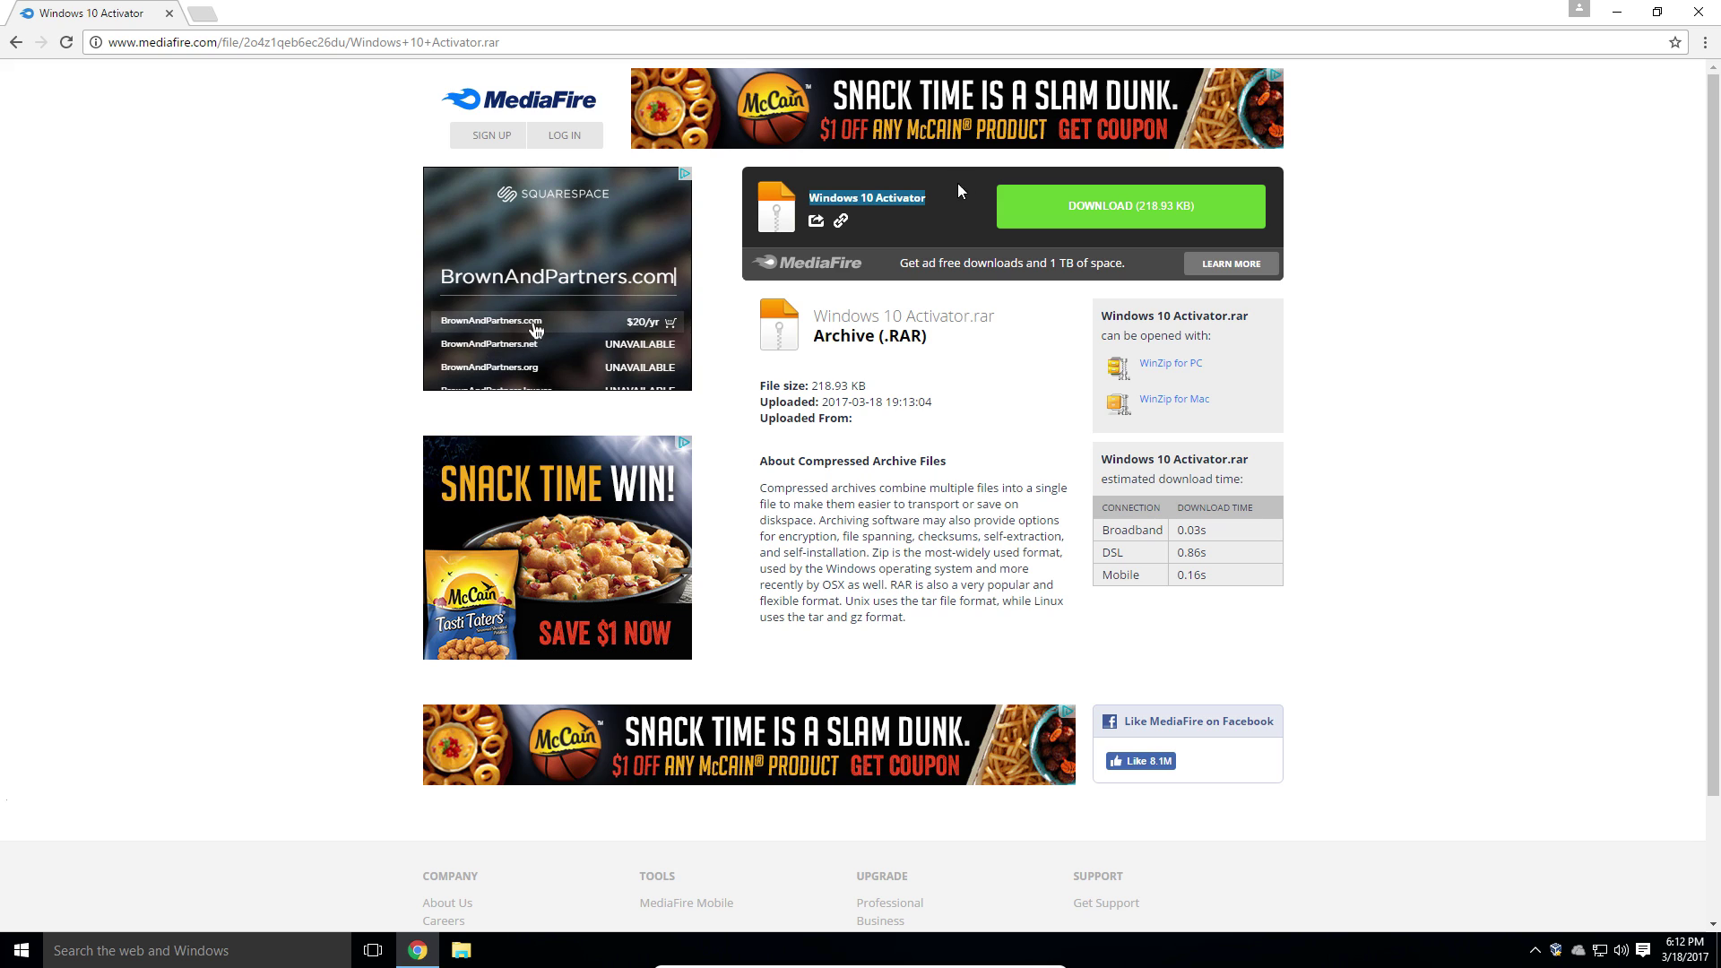
click(1120, 211)
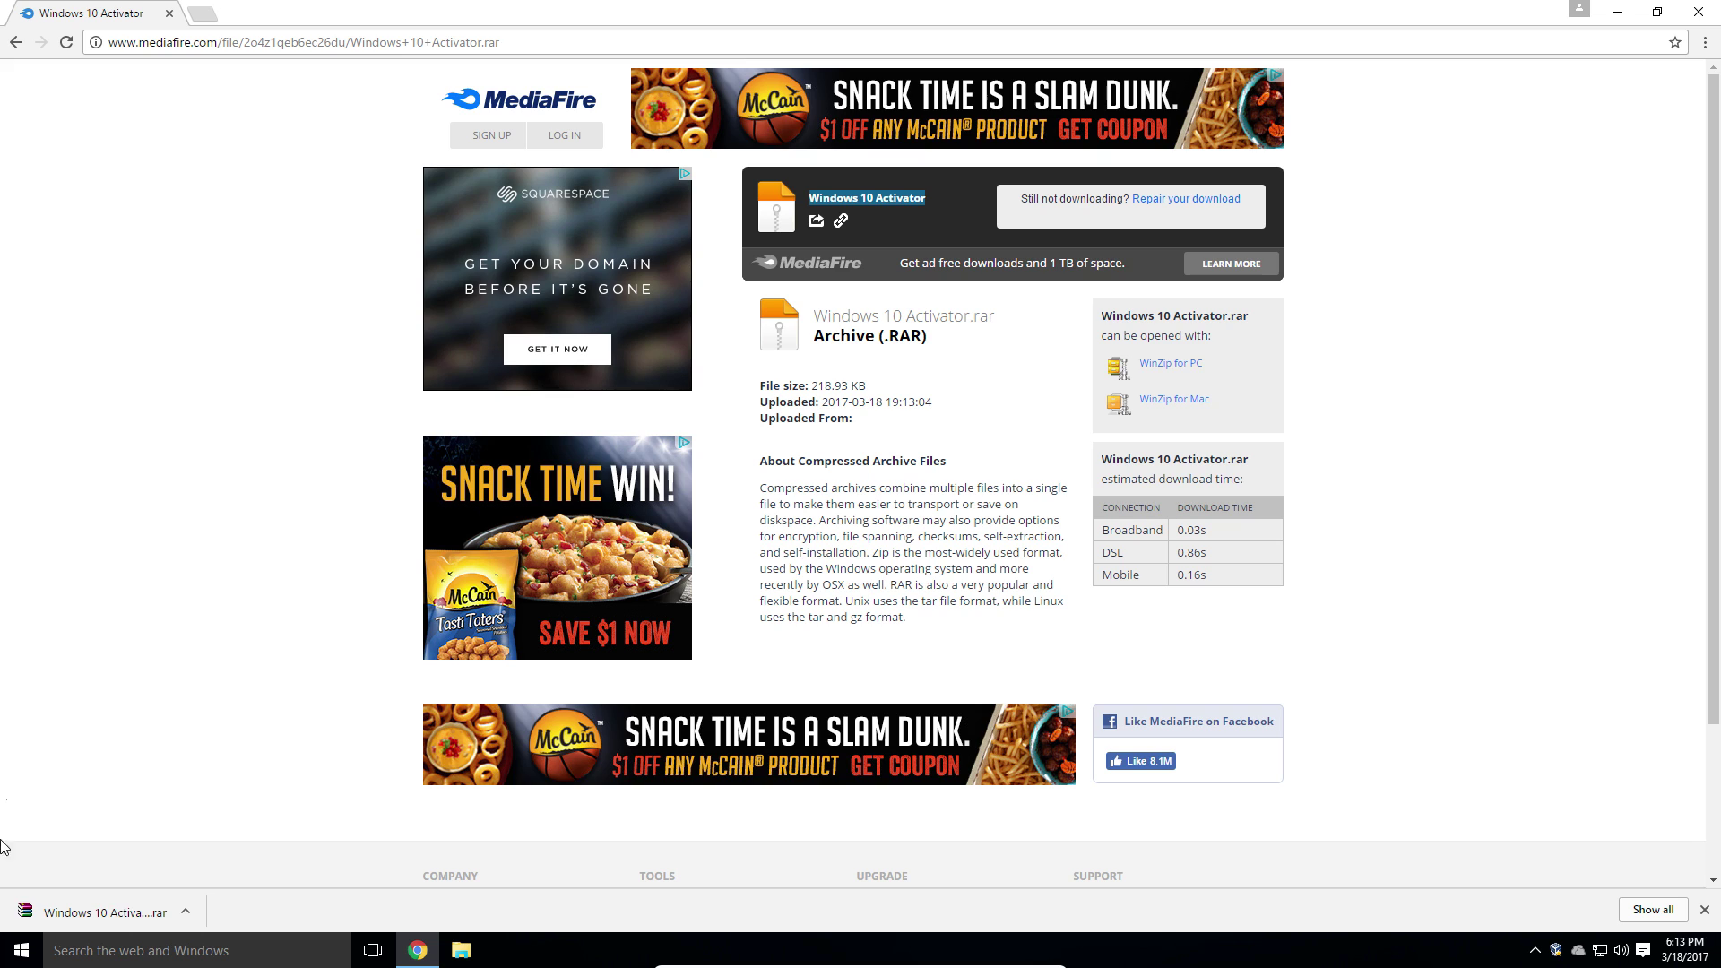
- Extract Windows 10 Activator.exe from the downloaded archive onto the desktop and close WinRAR
click(104, 914)
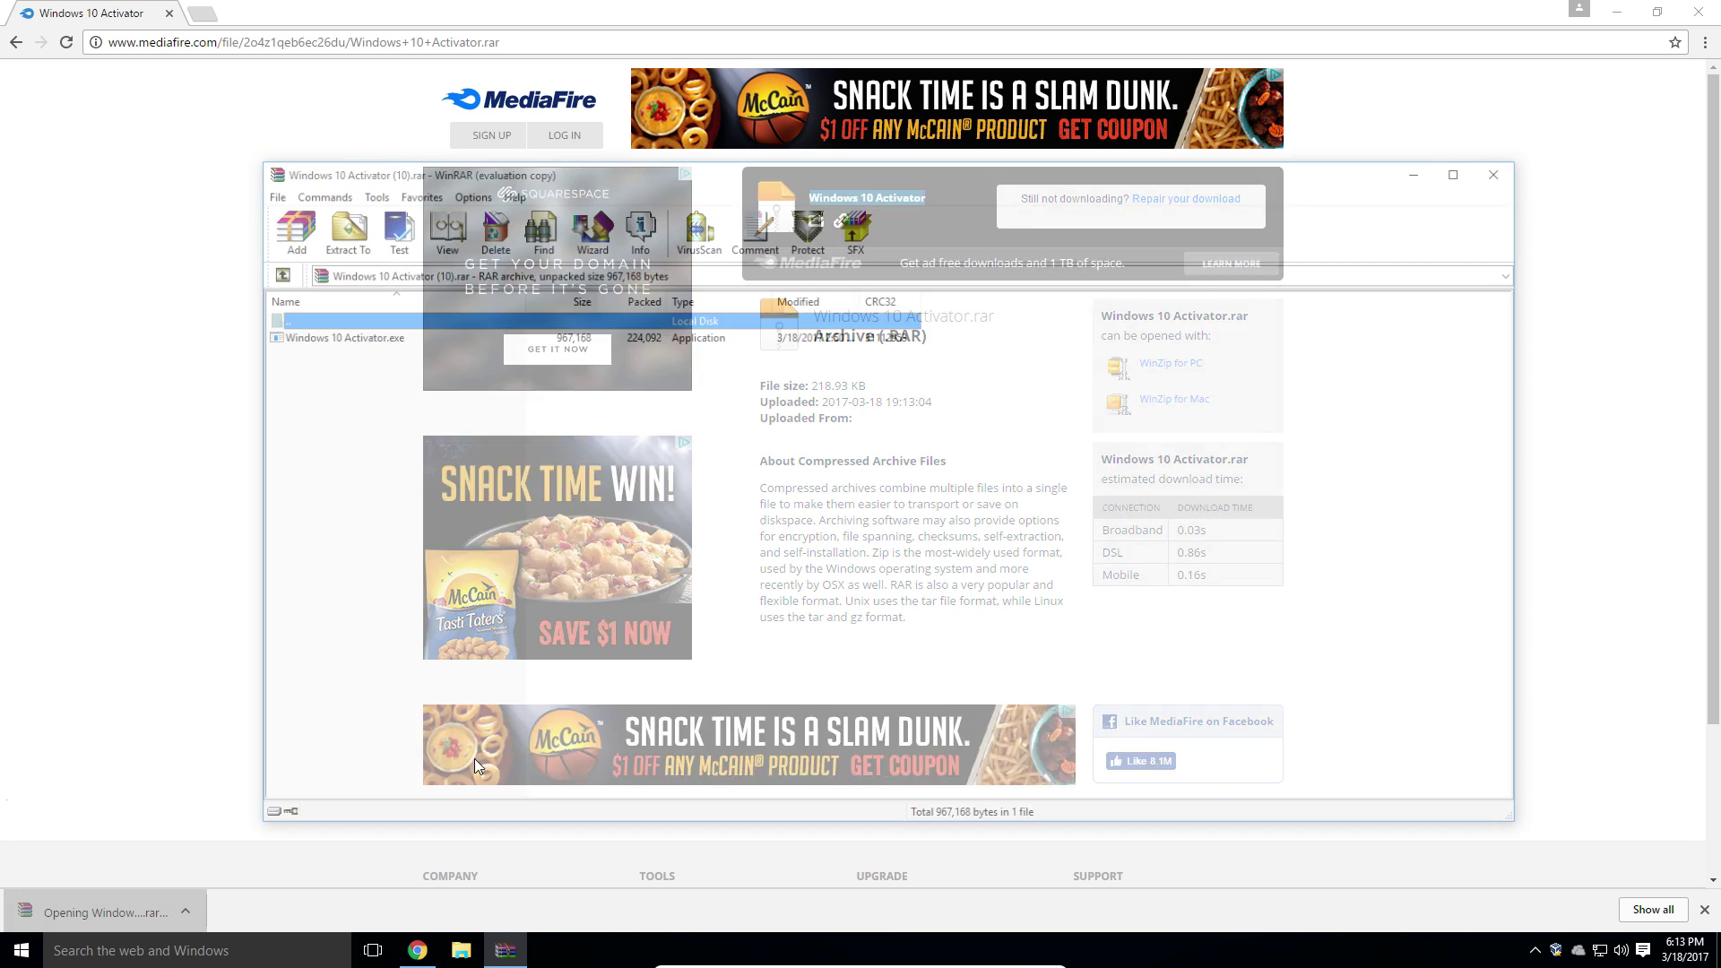
click(1617, 11)
drag(528, 442, 315, 346)
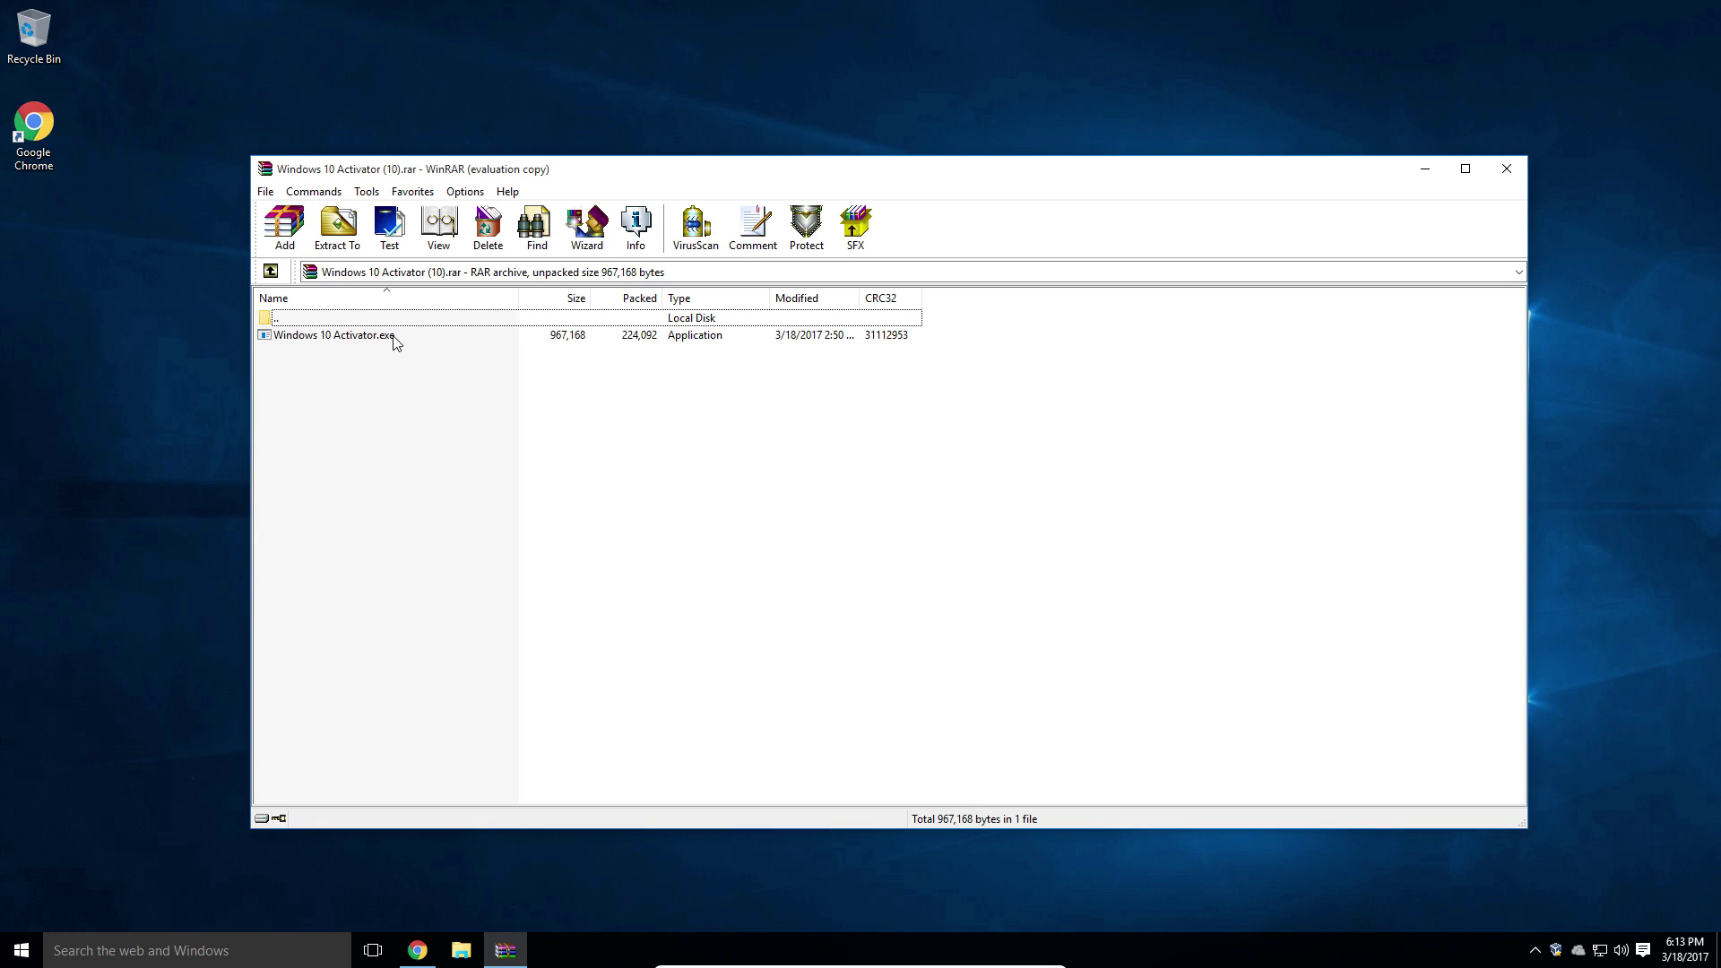
click(421, 336)
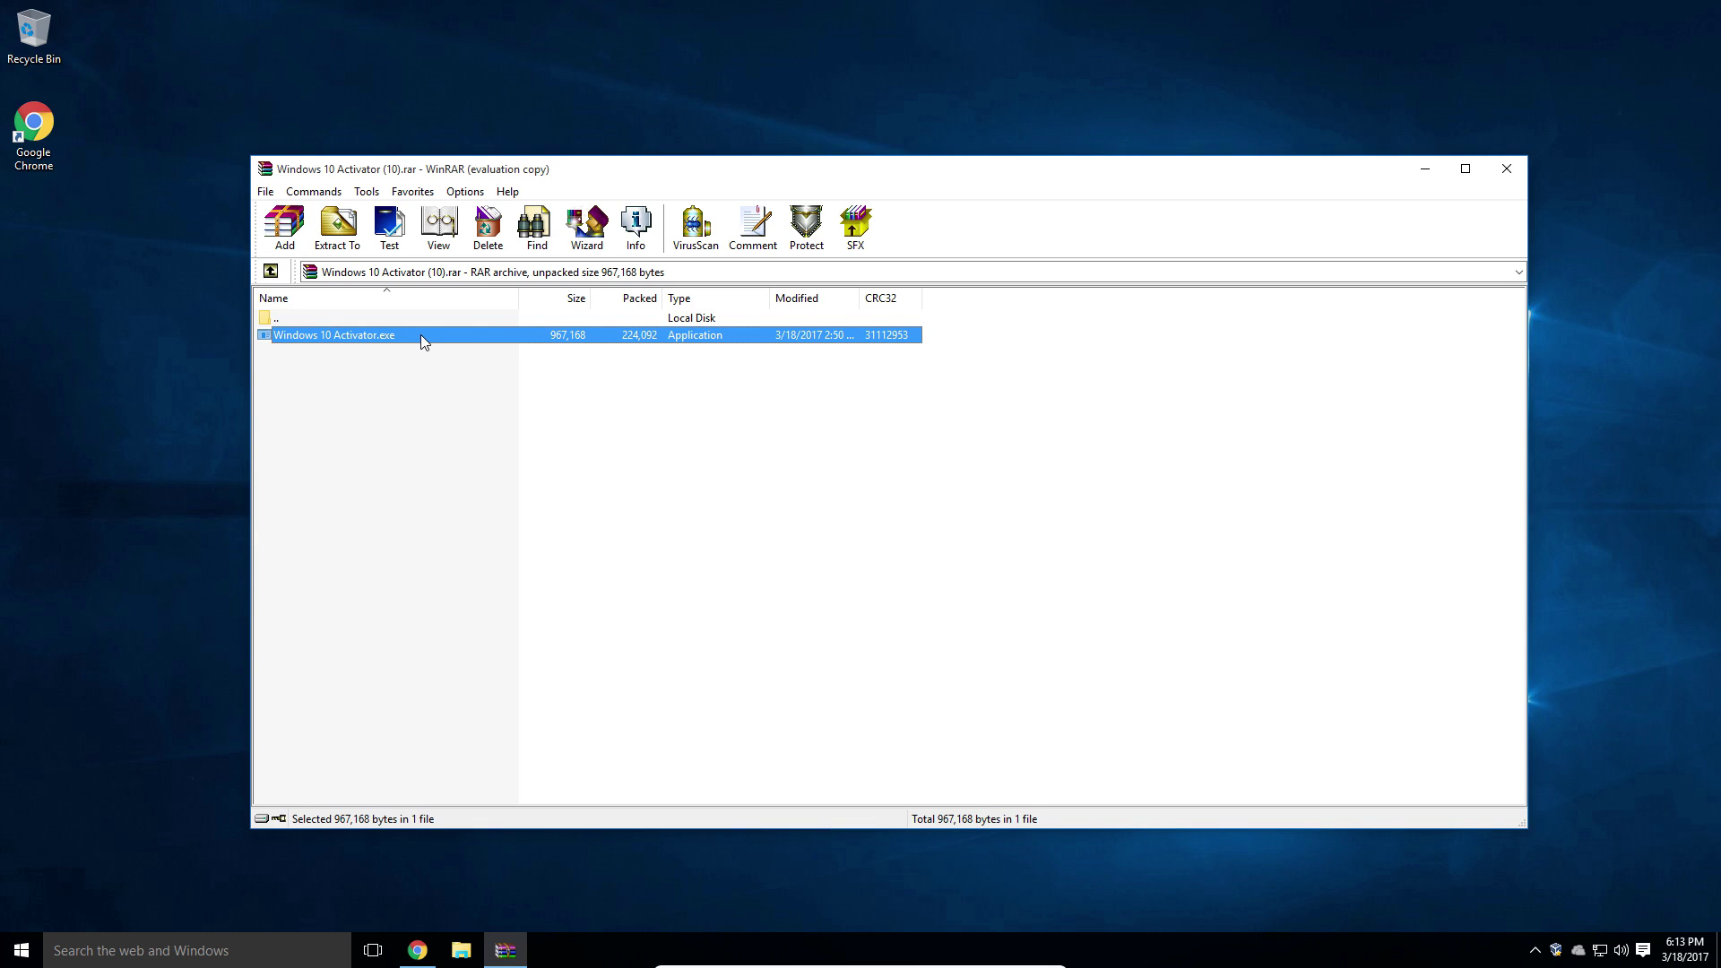
drag(36, 218, 36, 217)
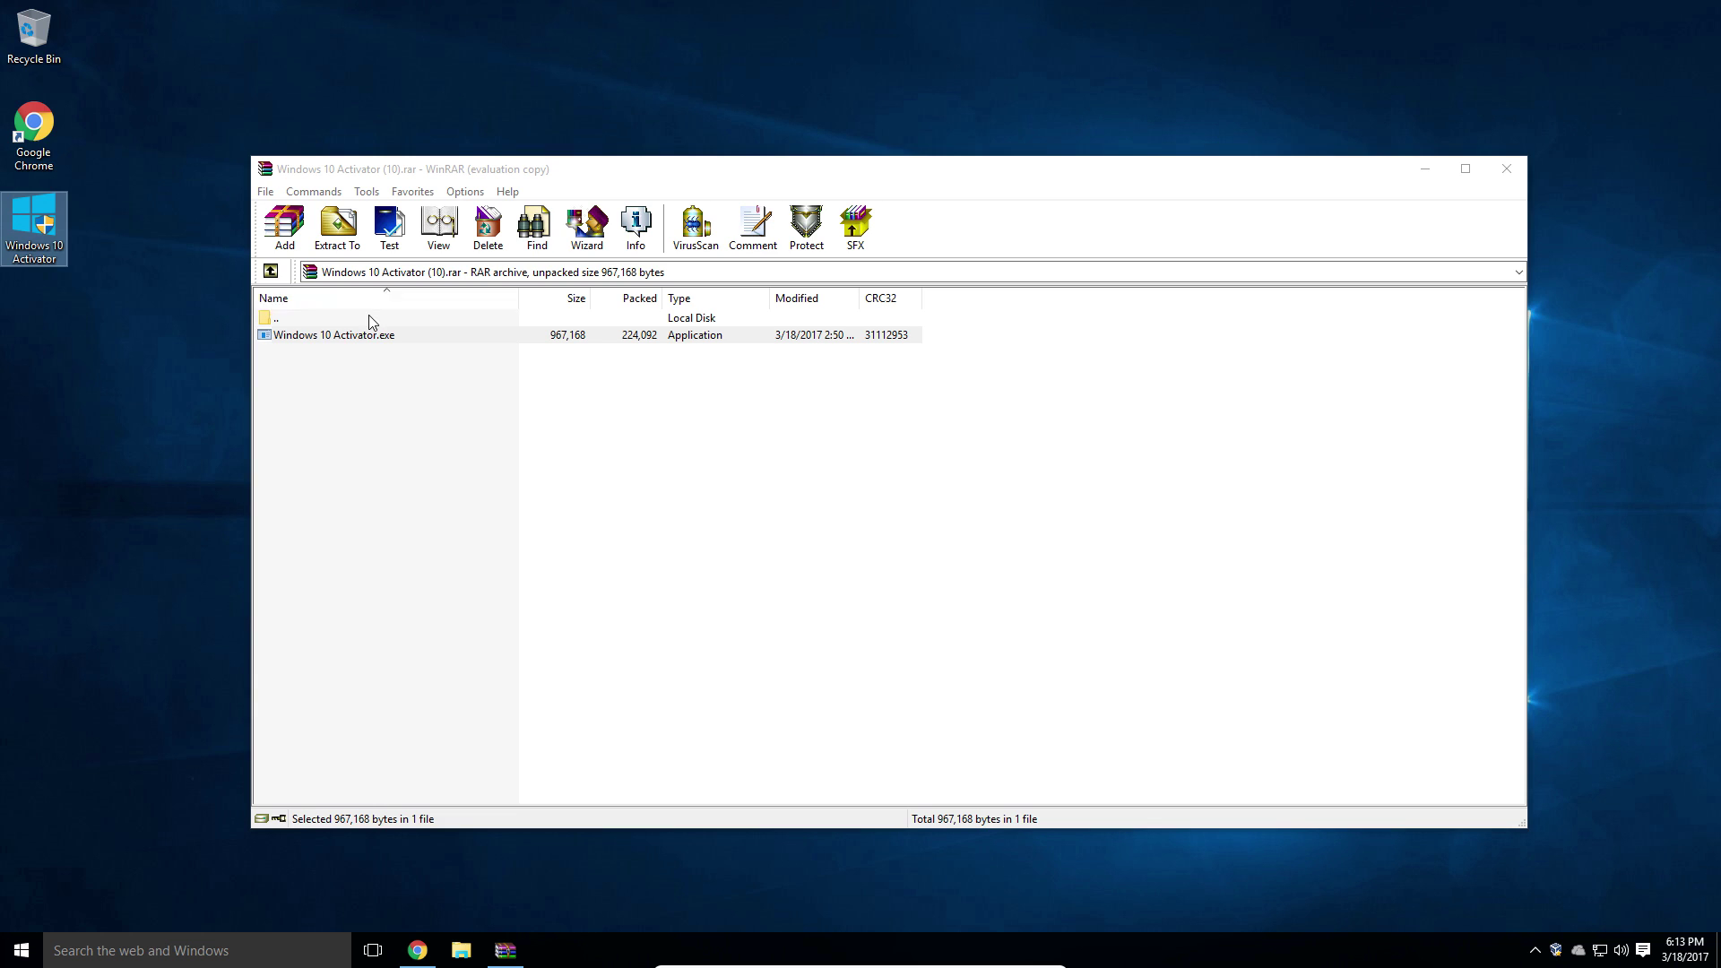
click(1505, 168)
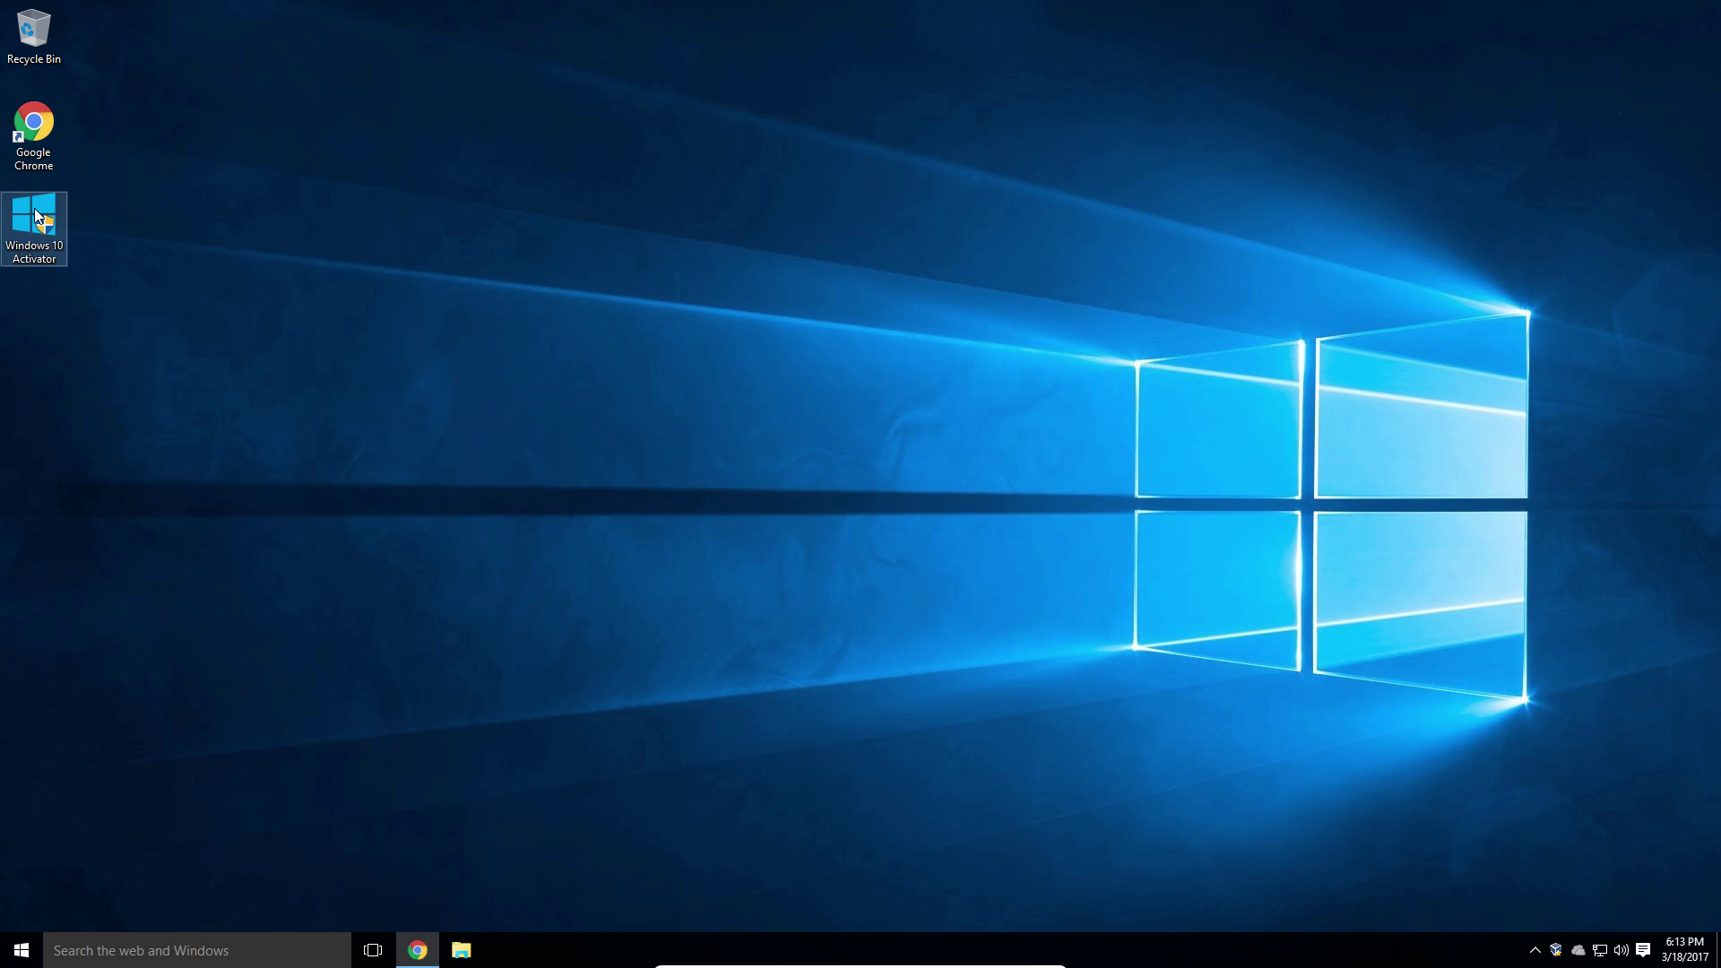
- Run Windows 10 Activator from the desktop as administrator and move its window to the right
drag(38, 216, 868, 448)
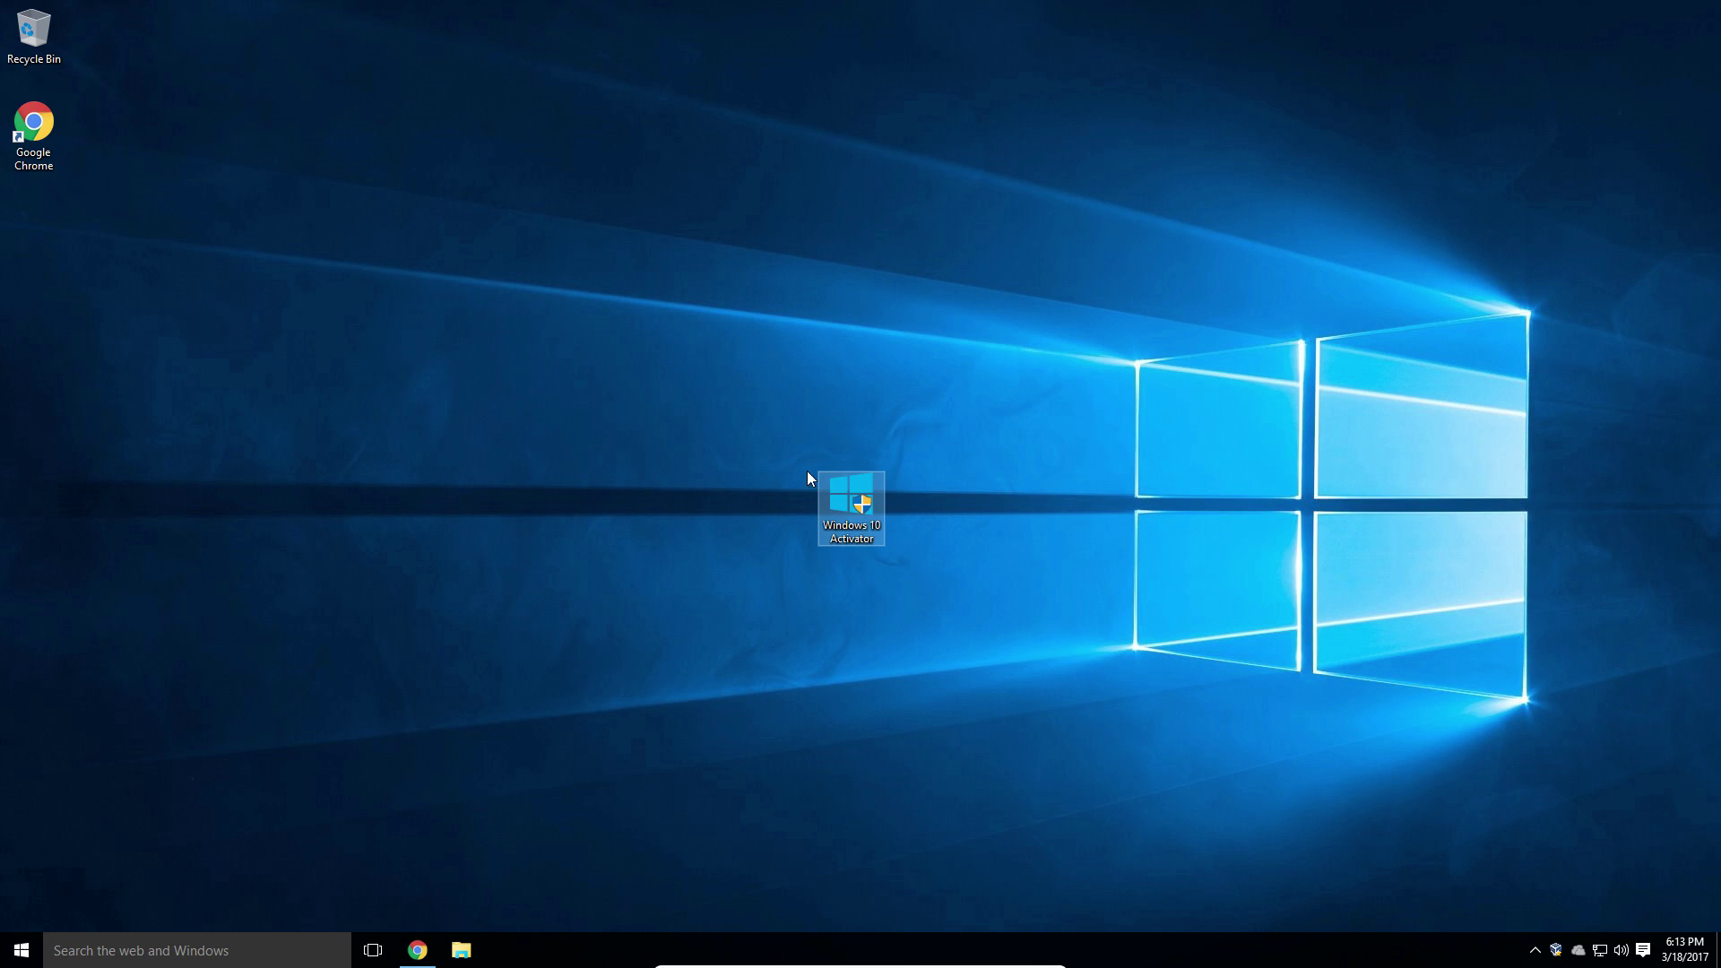
drag(763, 439, 969, 618)
double_click(855, 484)
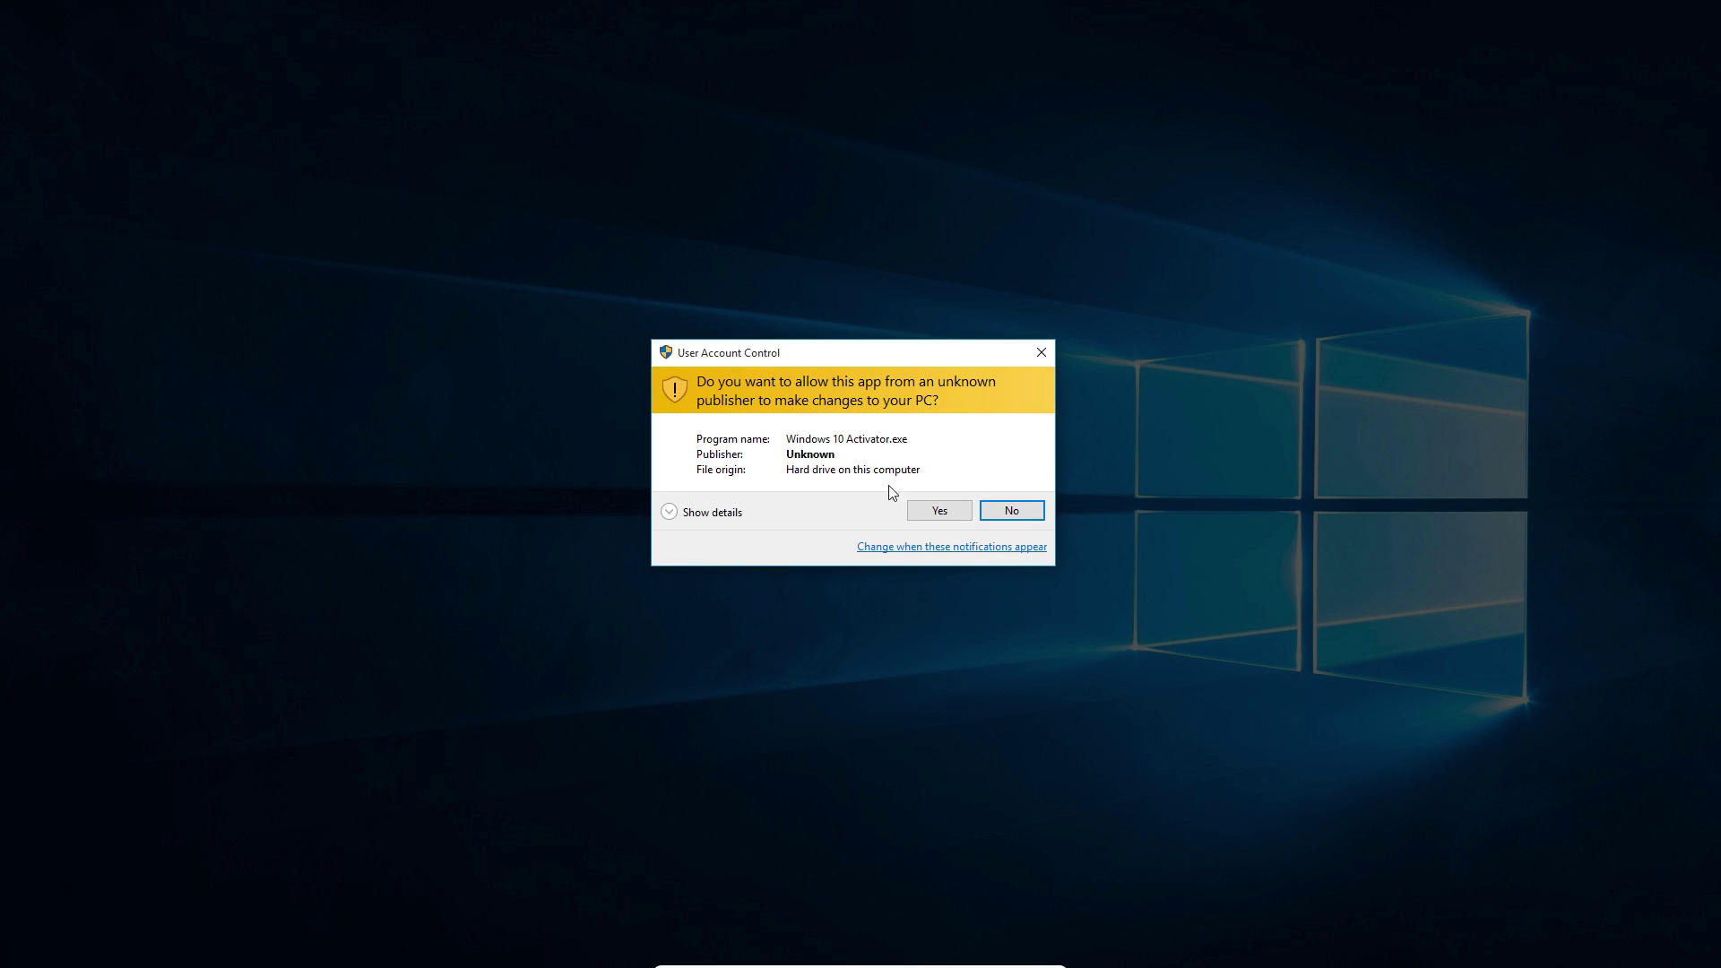
click(934, 521)
drag(824, 357, 1292, 368)
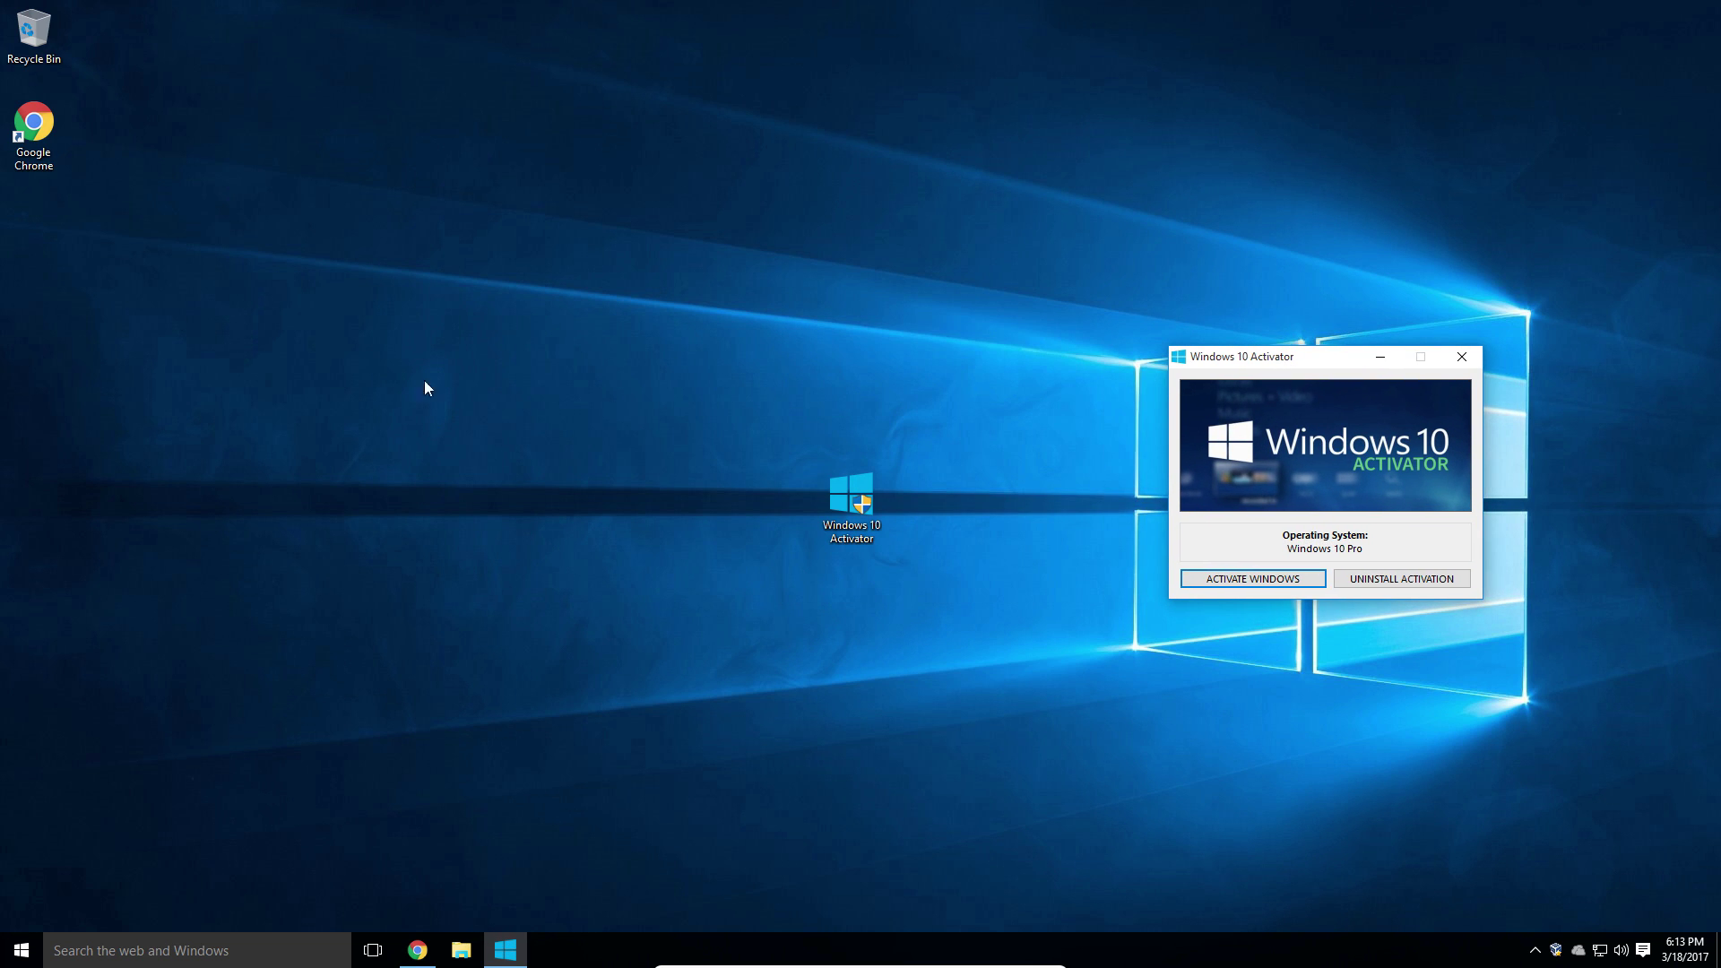
click(5, 936)
- Search for 'computer' and open the This PC properties System window
text(c)
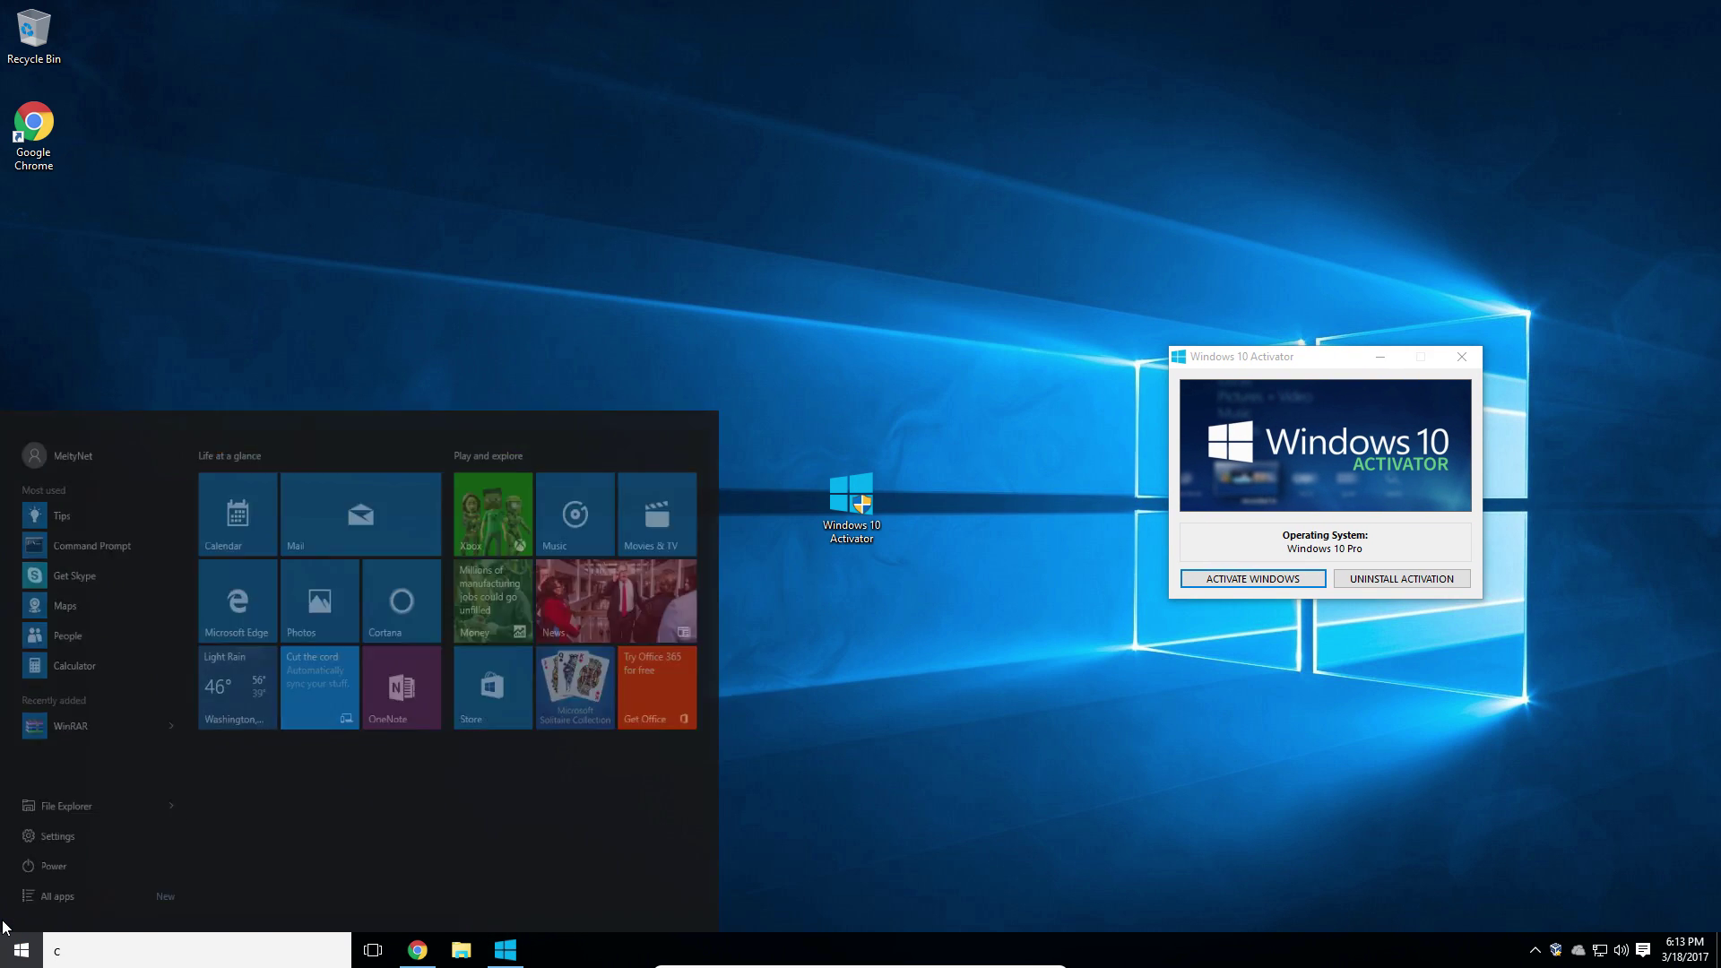
text(omputer)
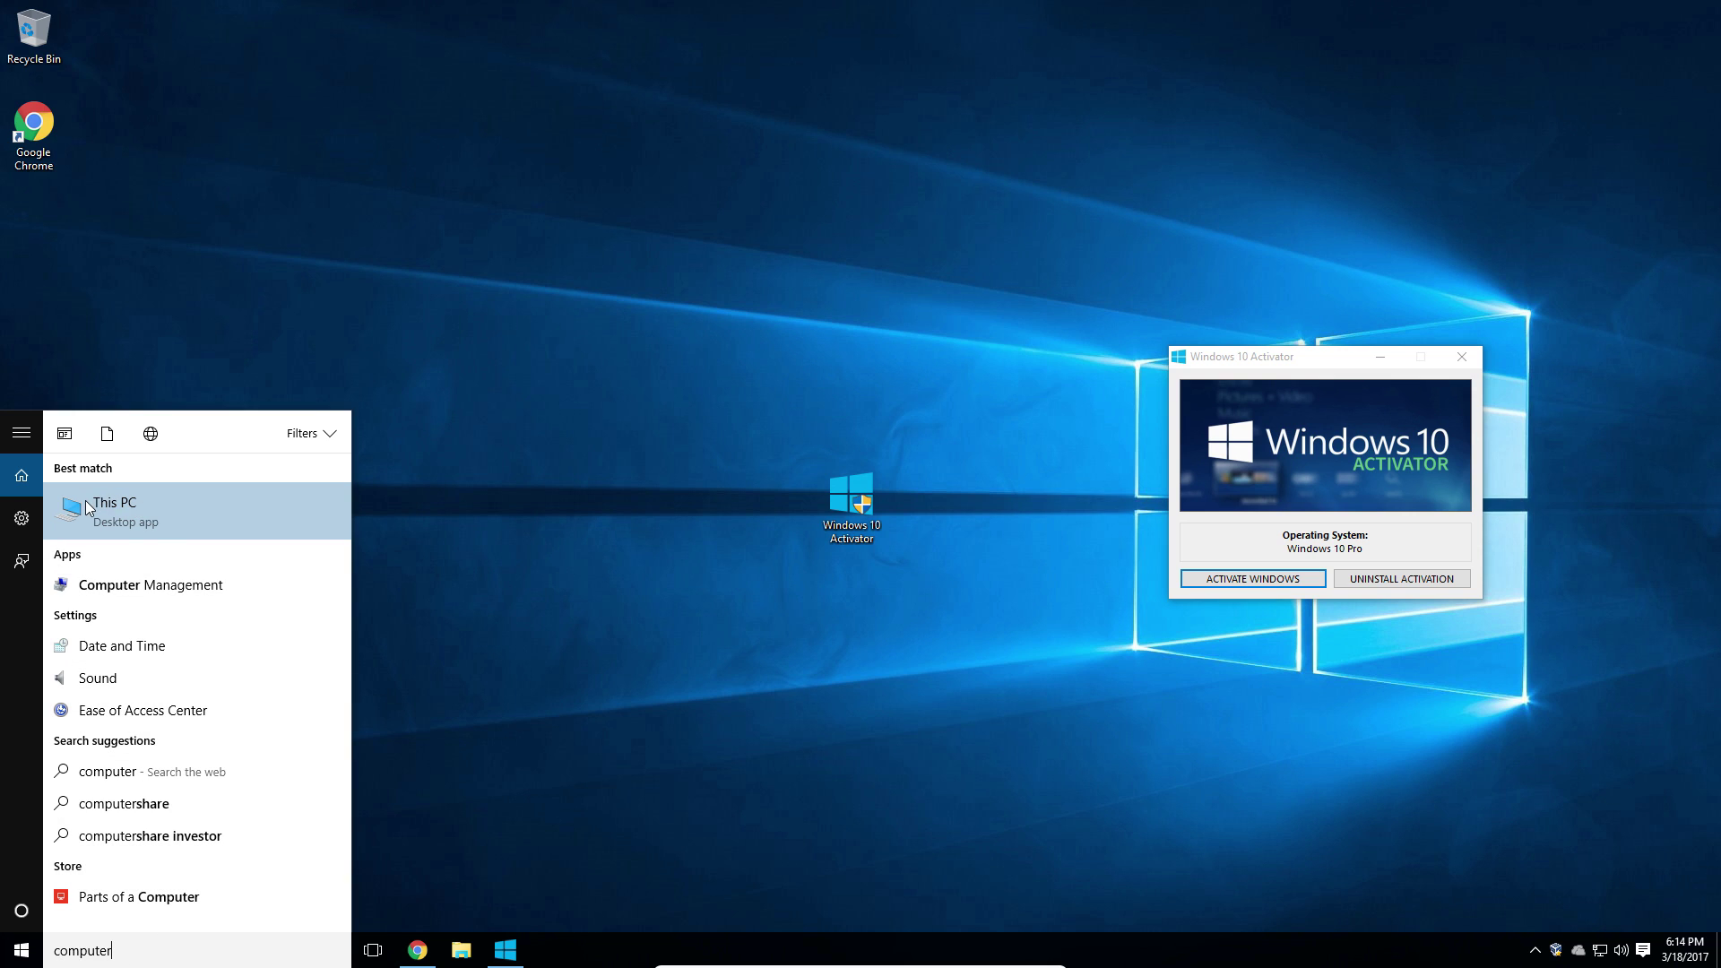
right_click(138, 507)
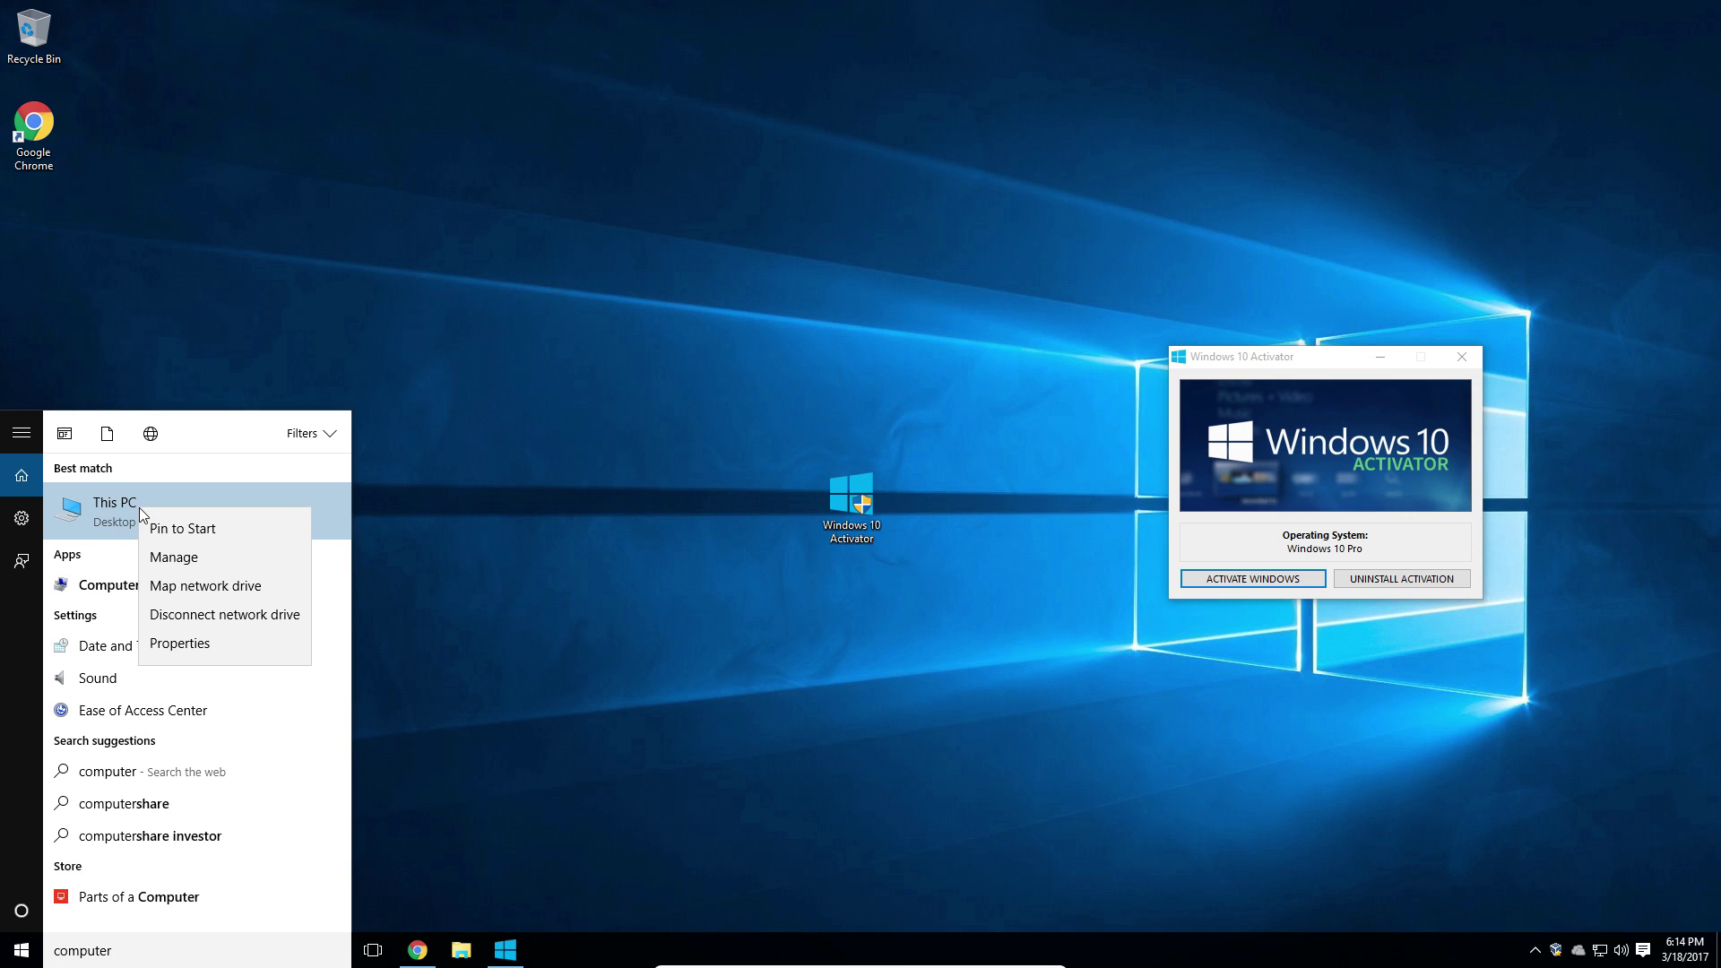
click(183, 636)
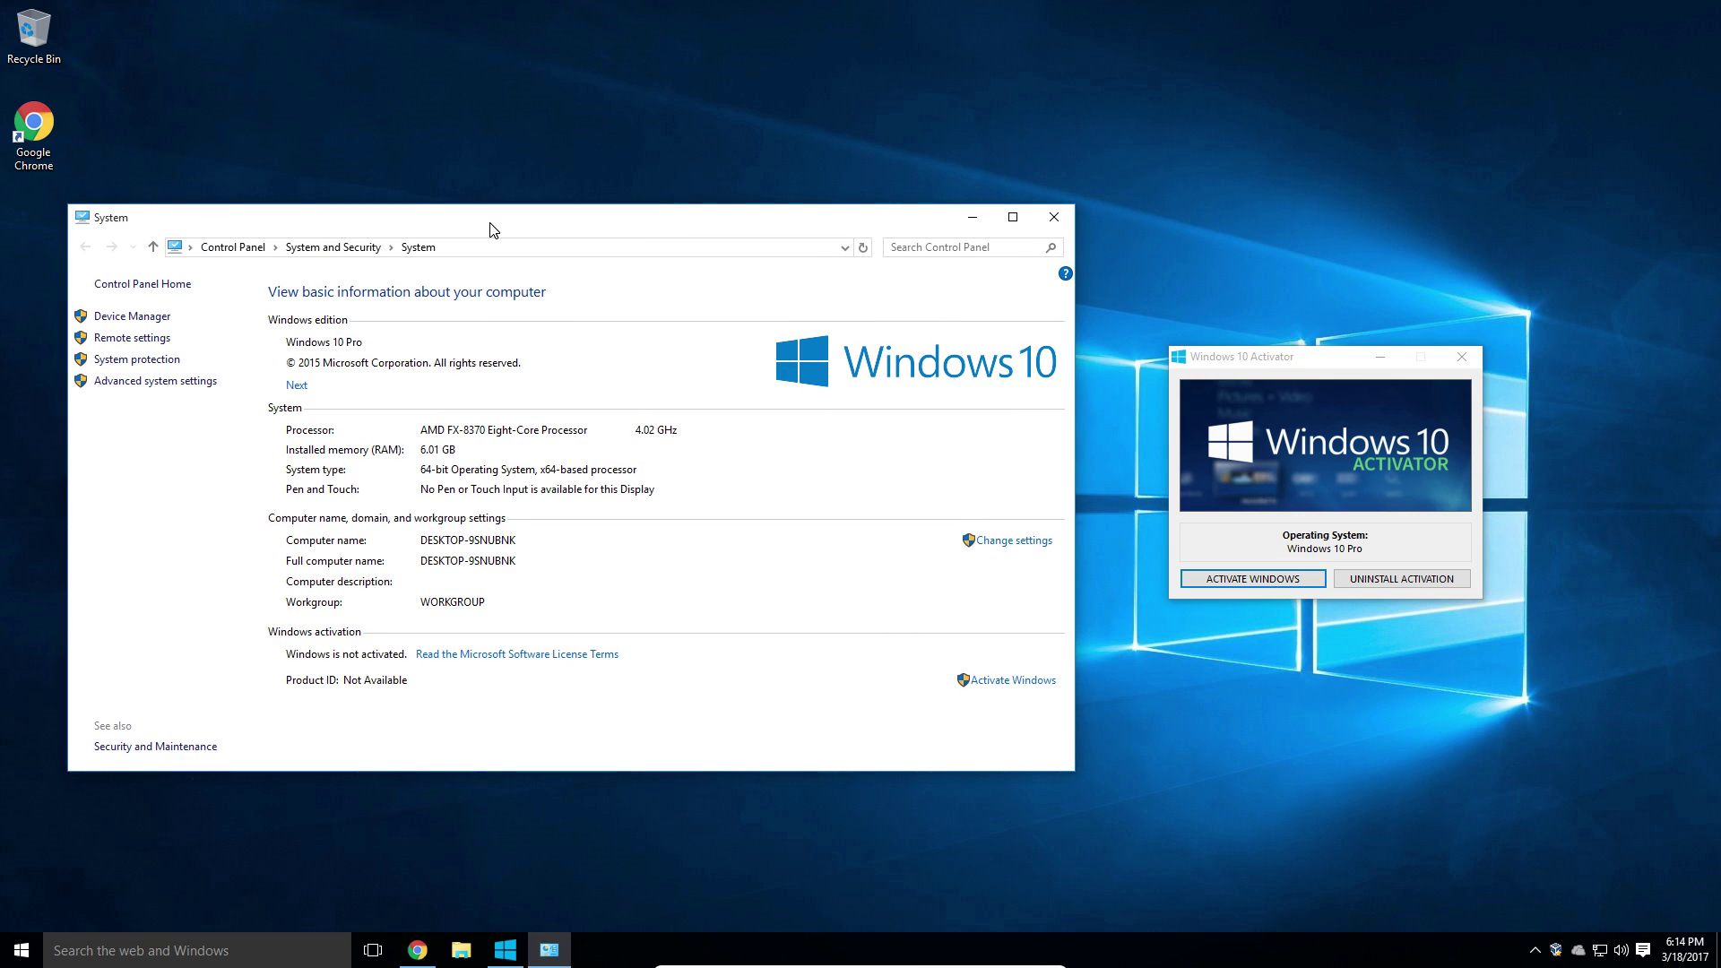
drag(490, 224, 475, 228)
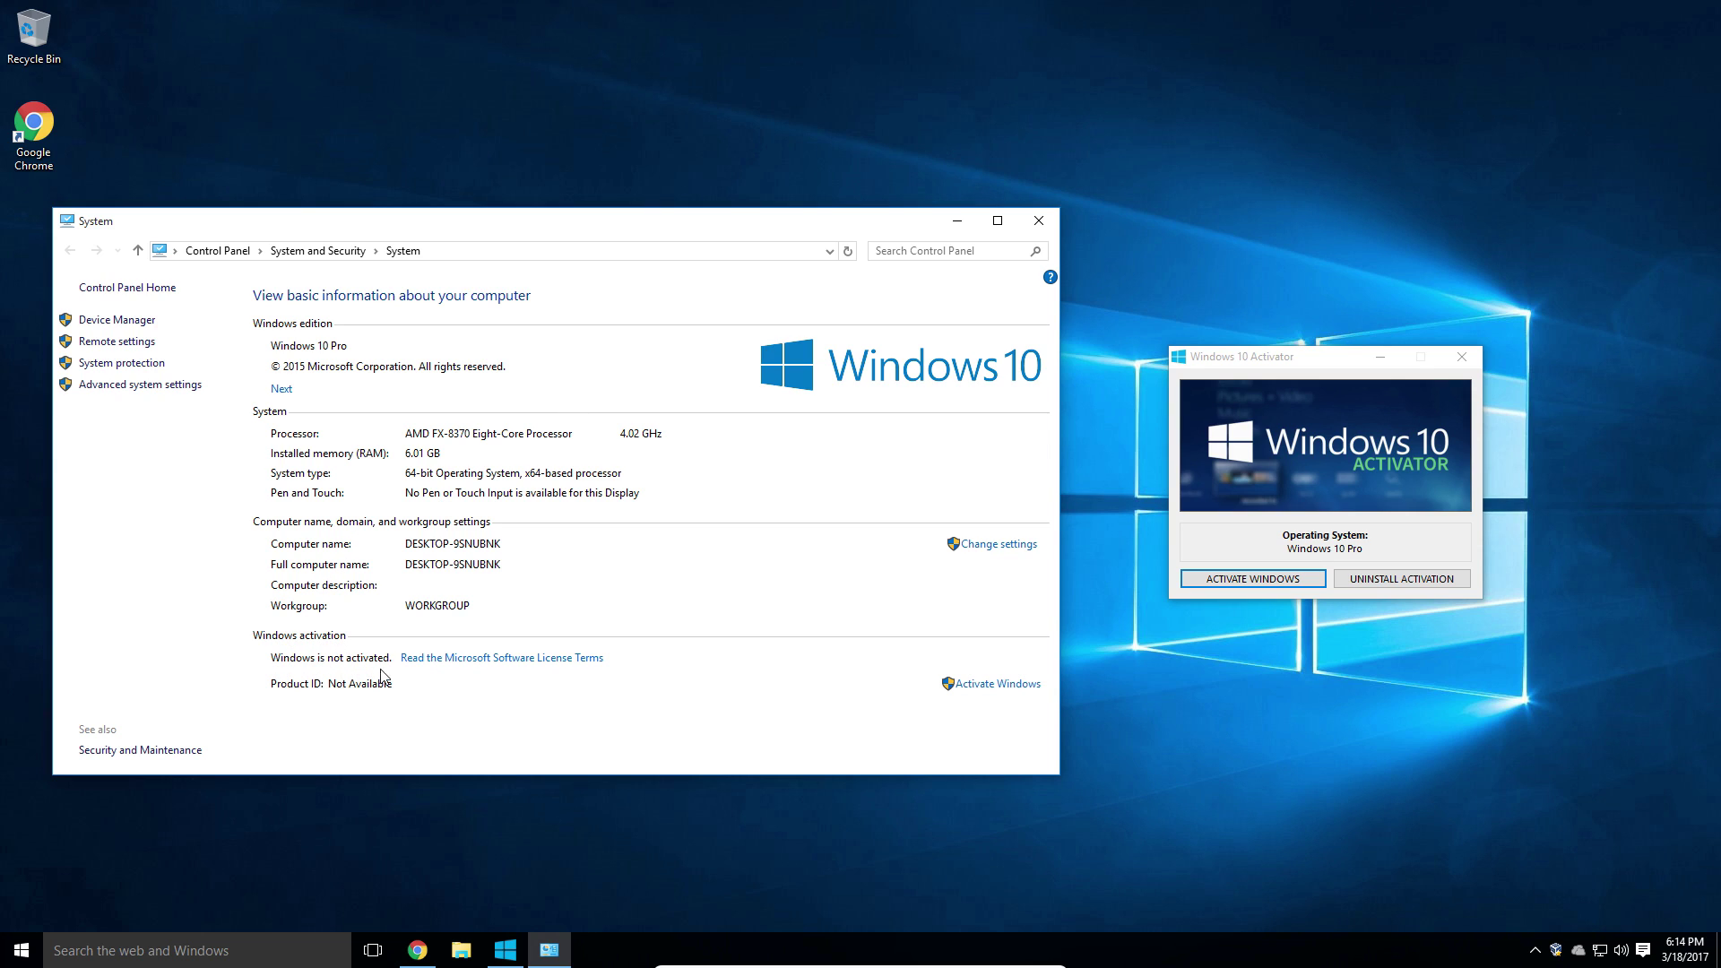
- Check the Activation settings page showing Windows is not activated, then close it
click(986, 684)
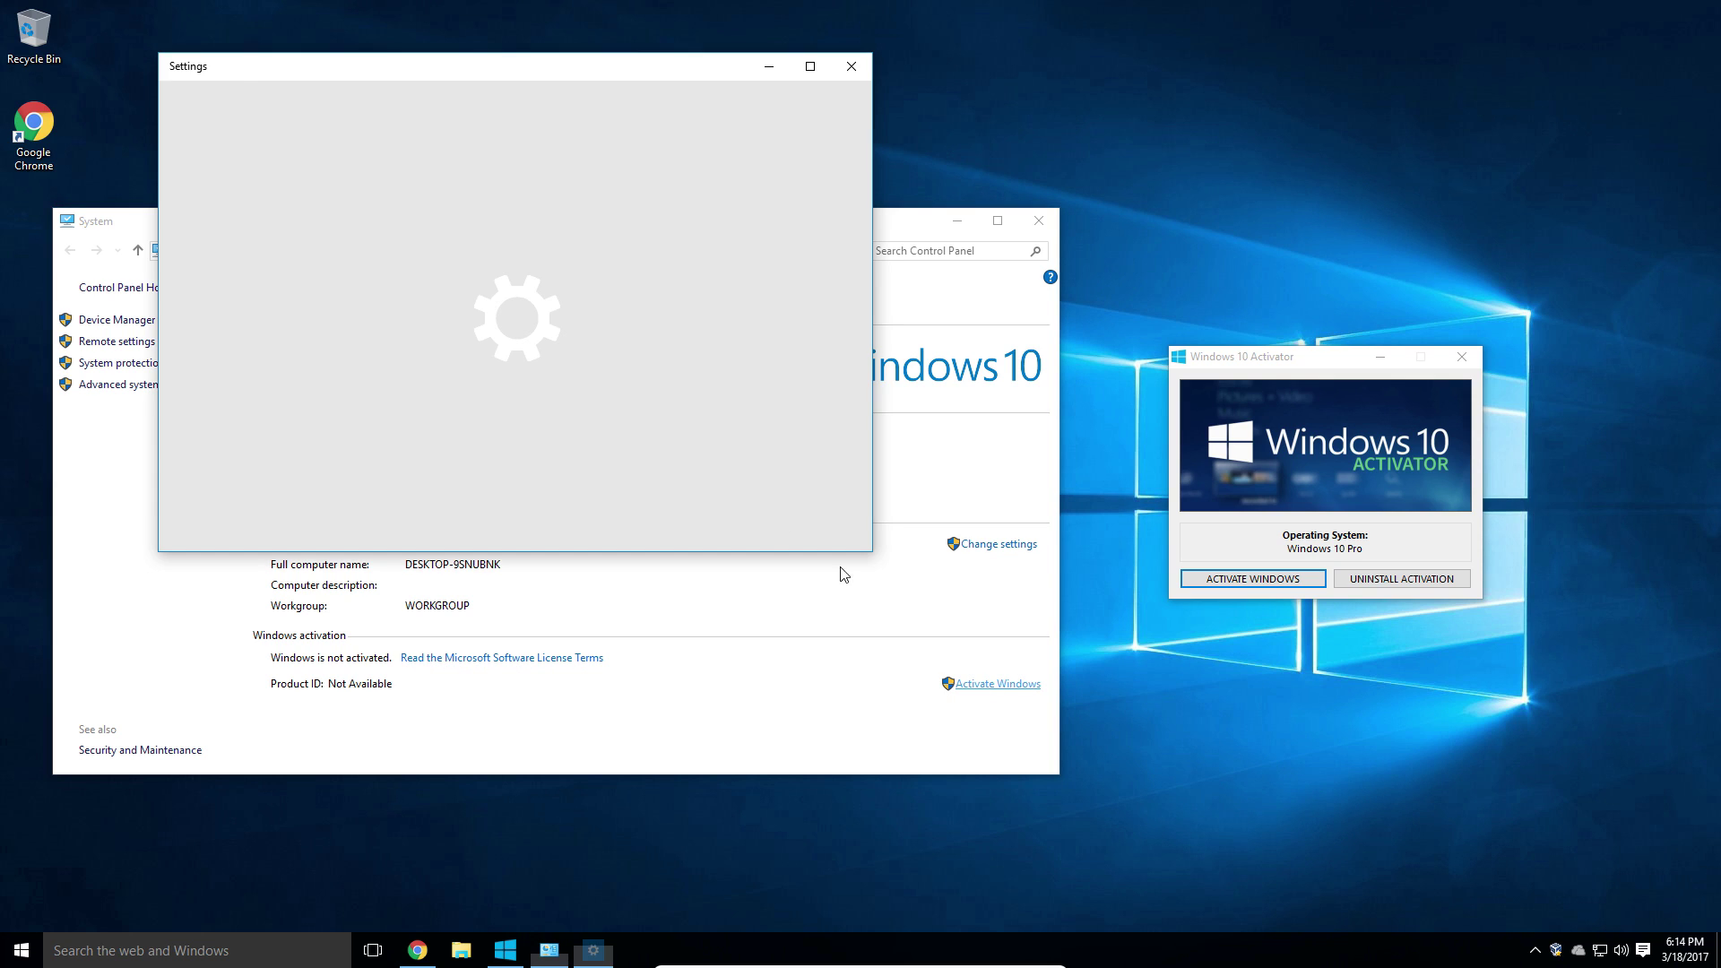
scroll(869, 169, down, 3)
scroll(873, 147, up, 3)
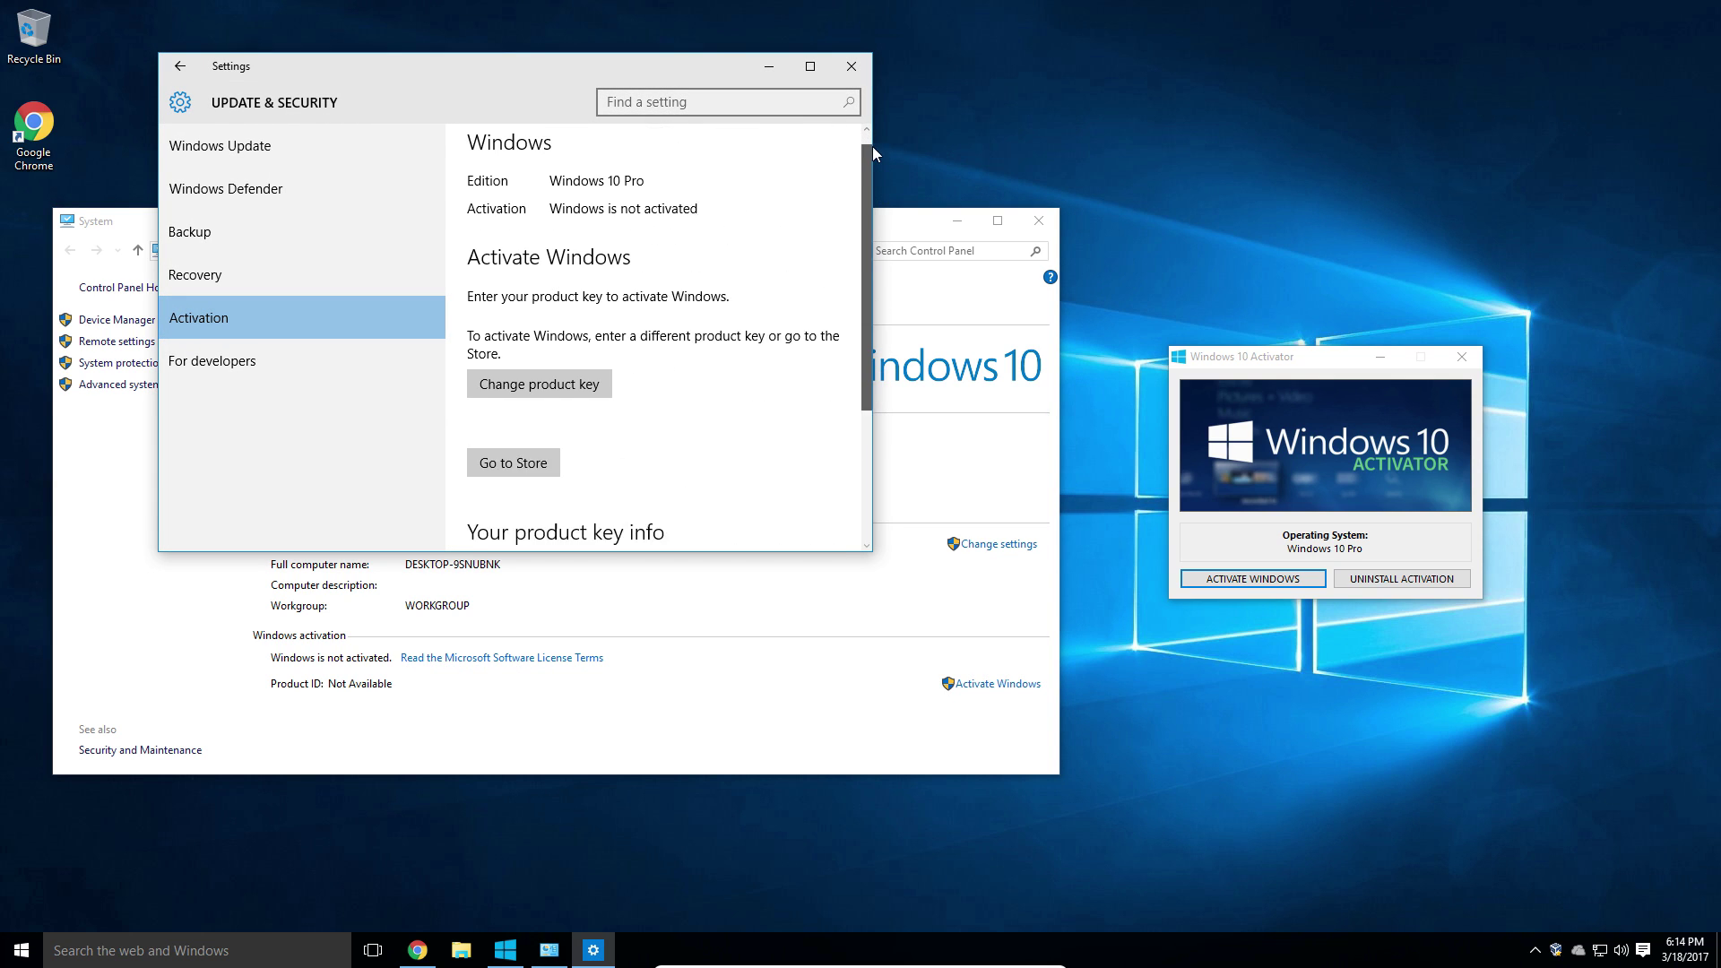
click(851, 68)
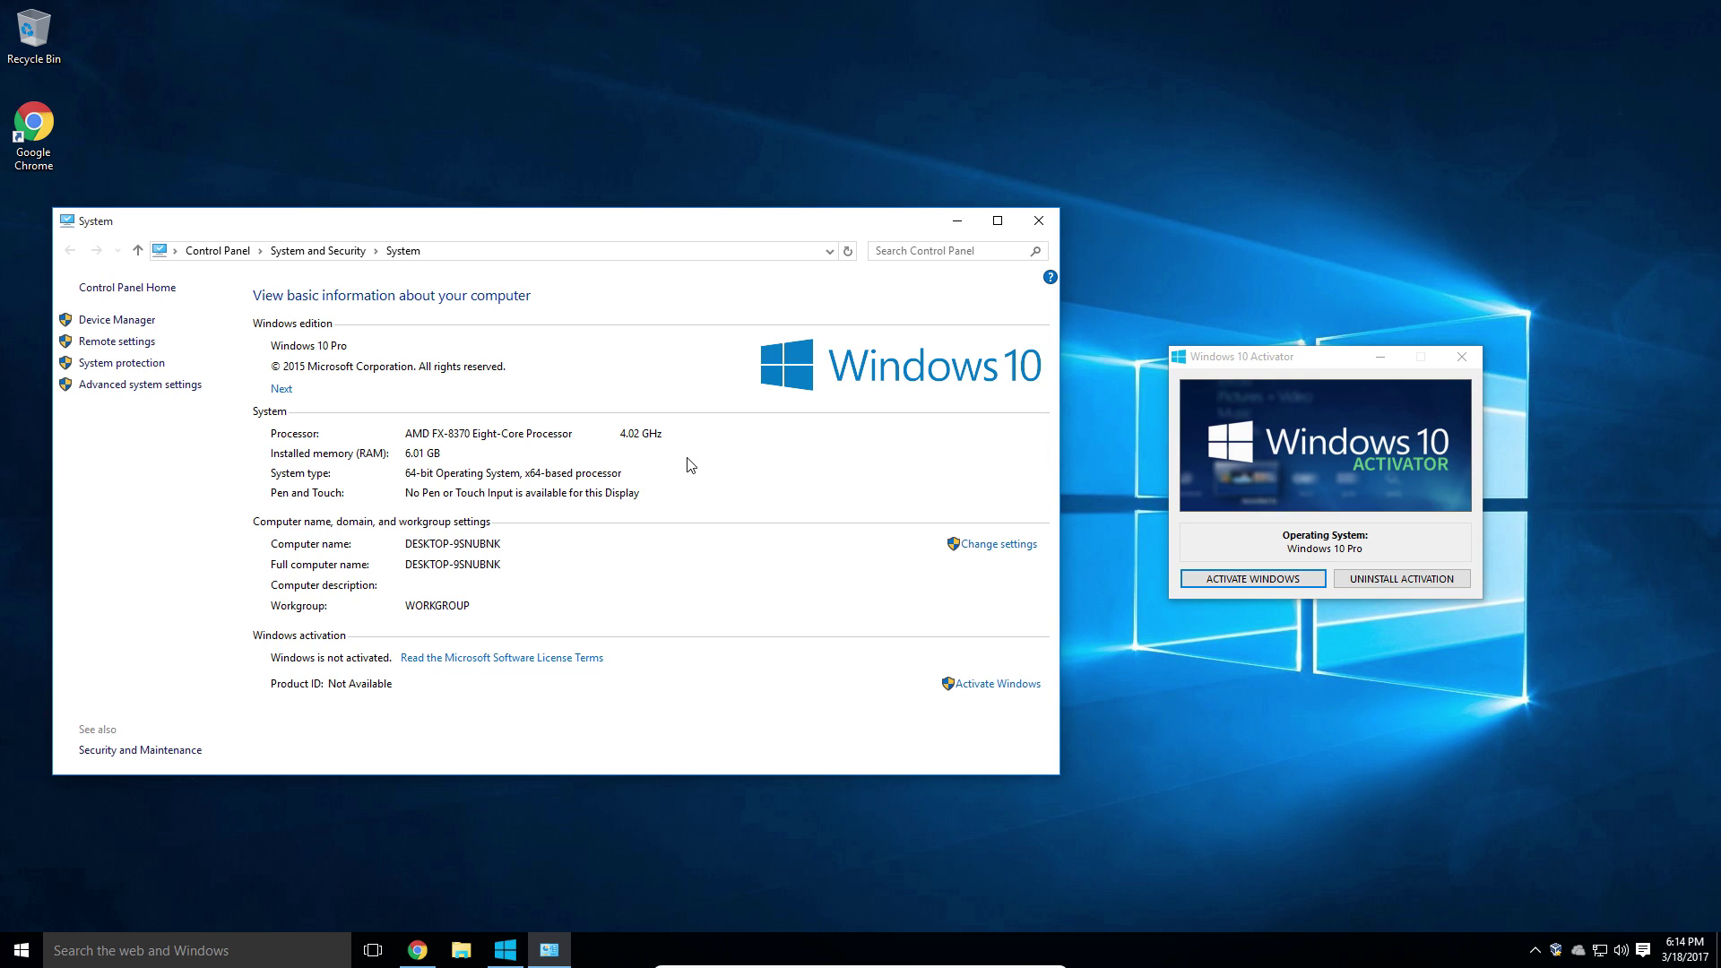
- Install a product key with ACTIVATE WINDOWS and dismiss the Windows Script Host message
click(1287, 373)
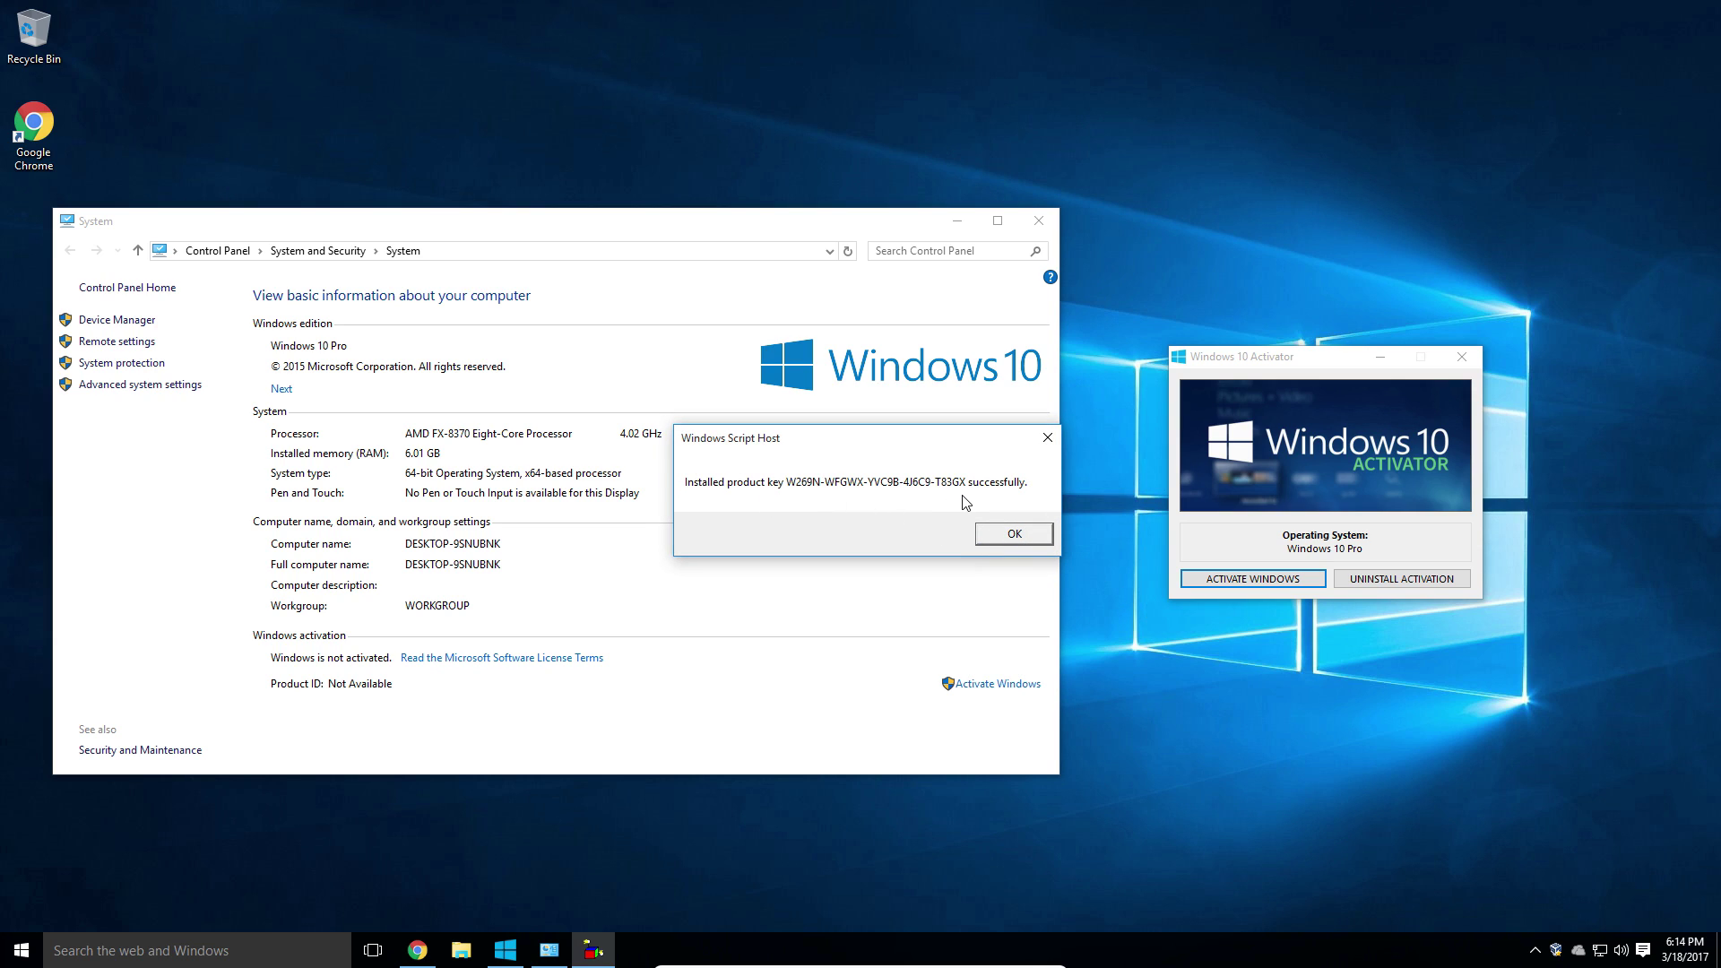
click(1025, 535)
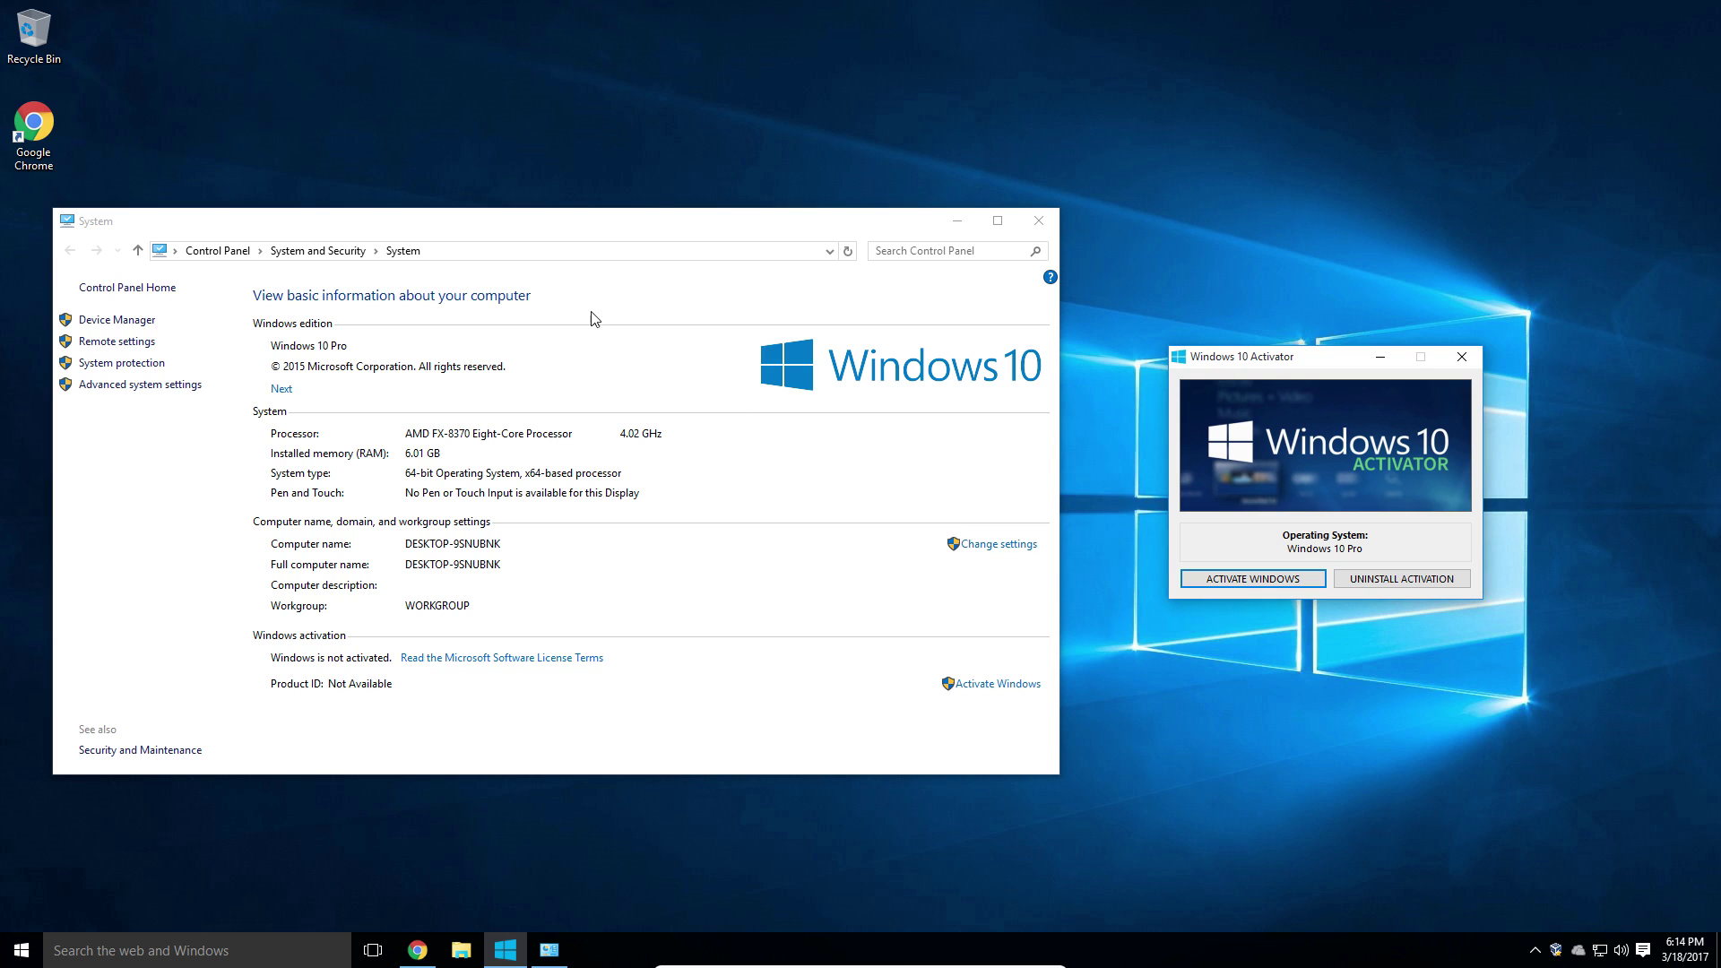
- Reopen System via System and Security, then open and cancel the Change product key dialog
click(333, 251)
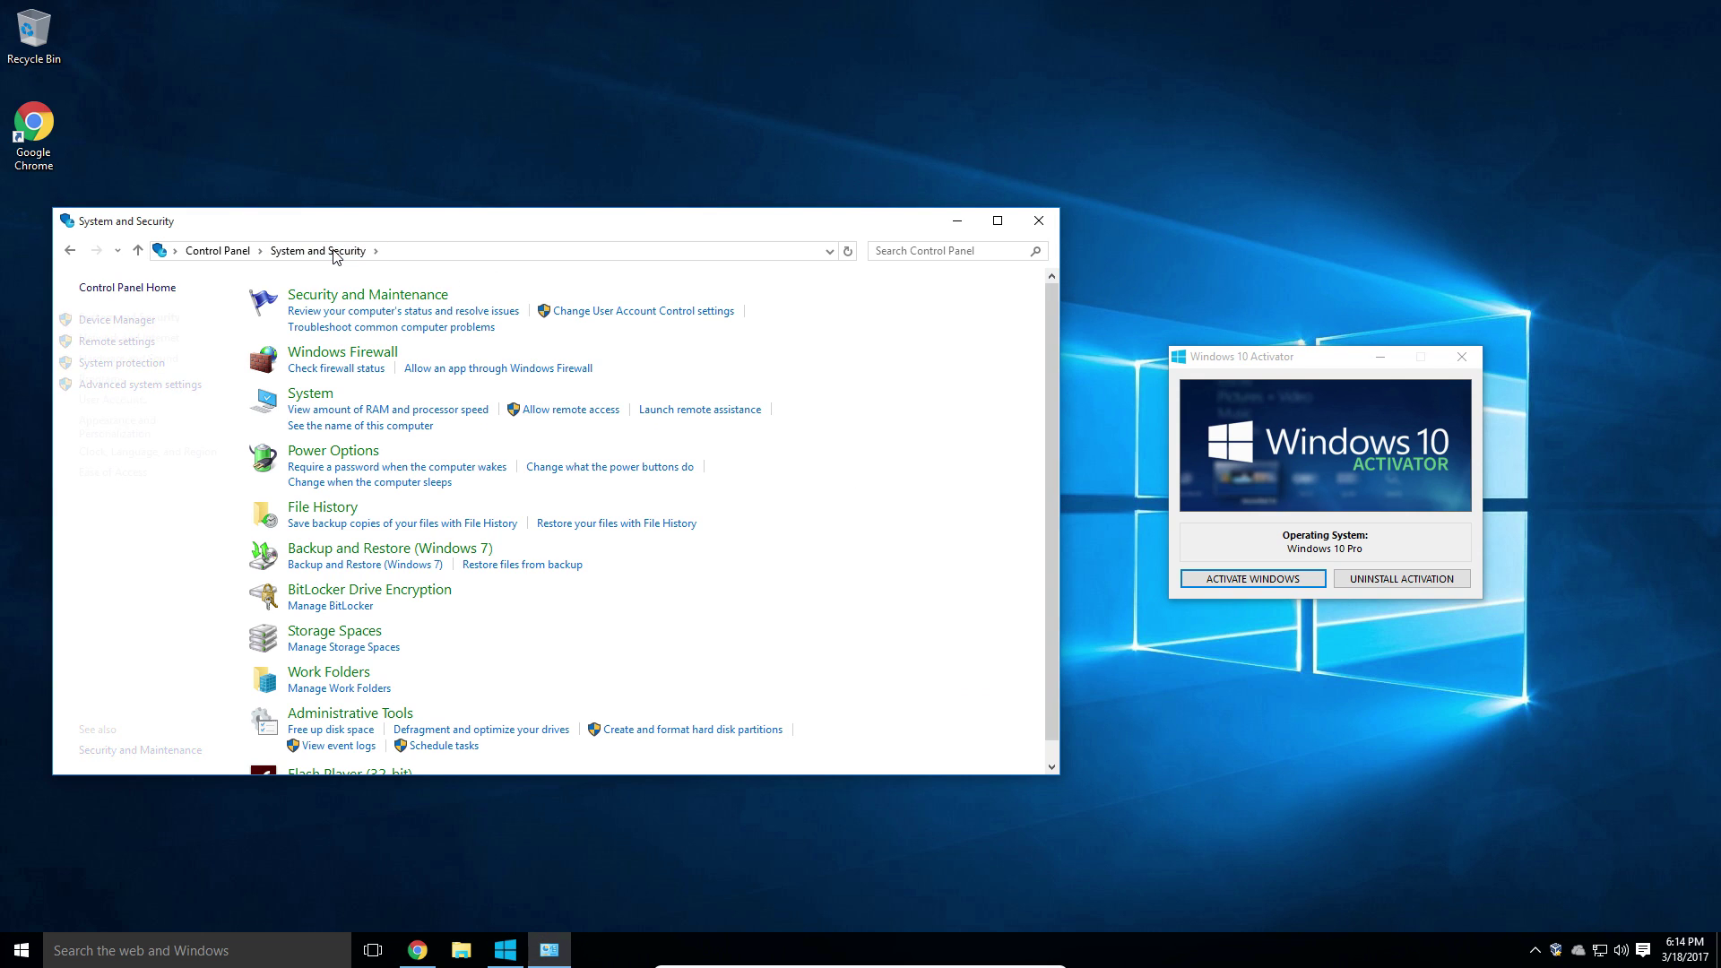
click(310, 394)
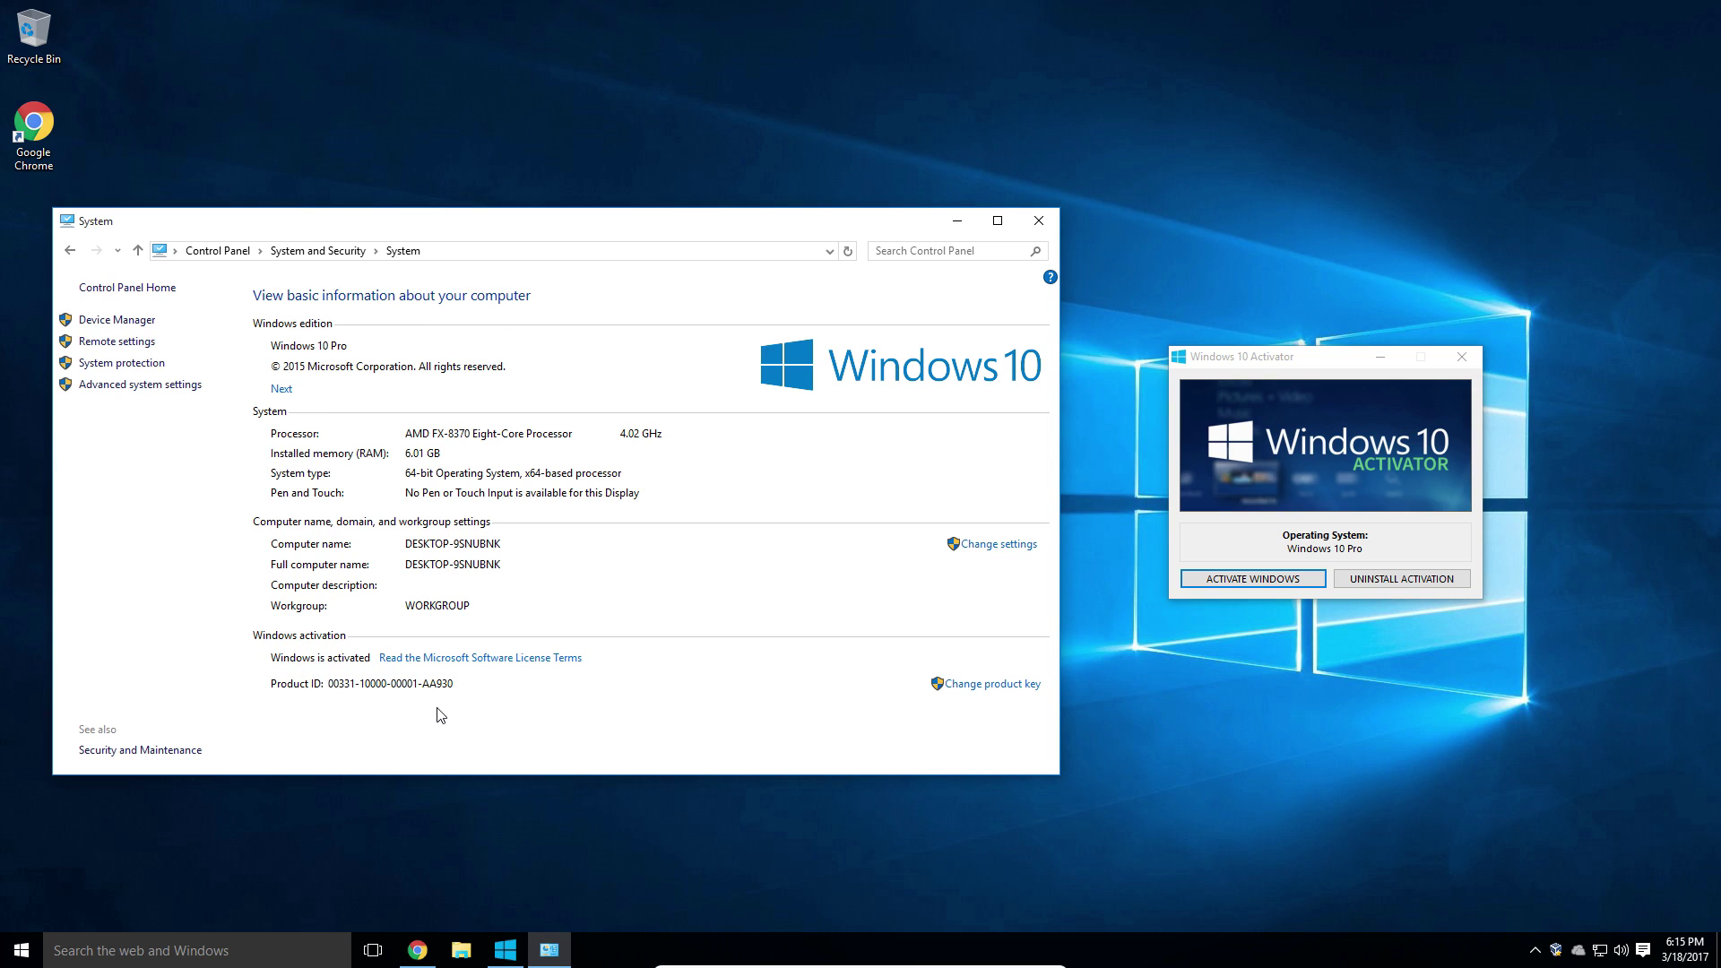
click(1018, 684)
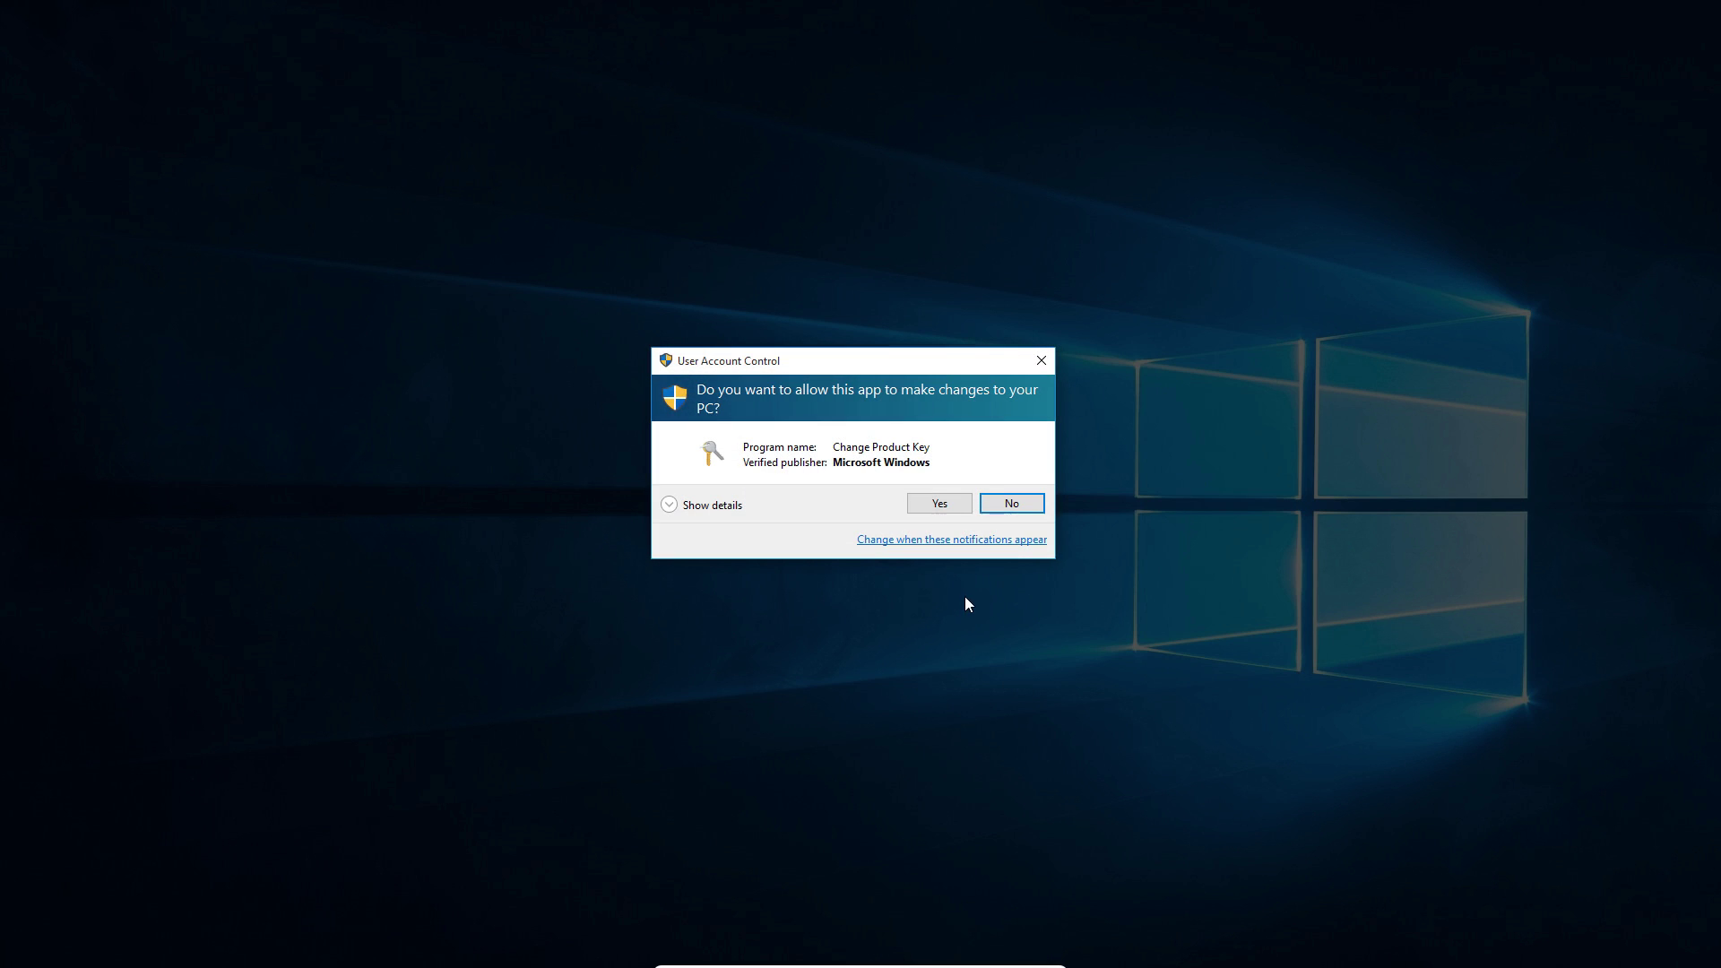
click(943, 503)
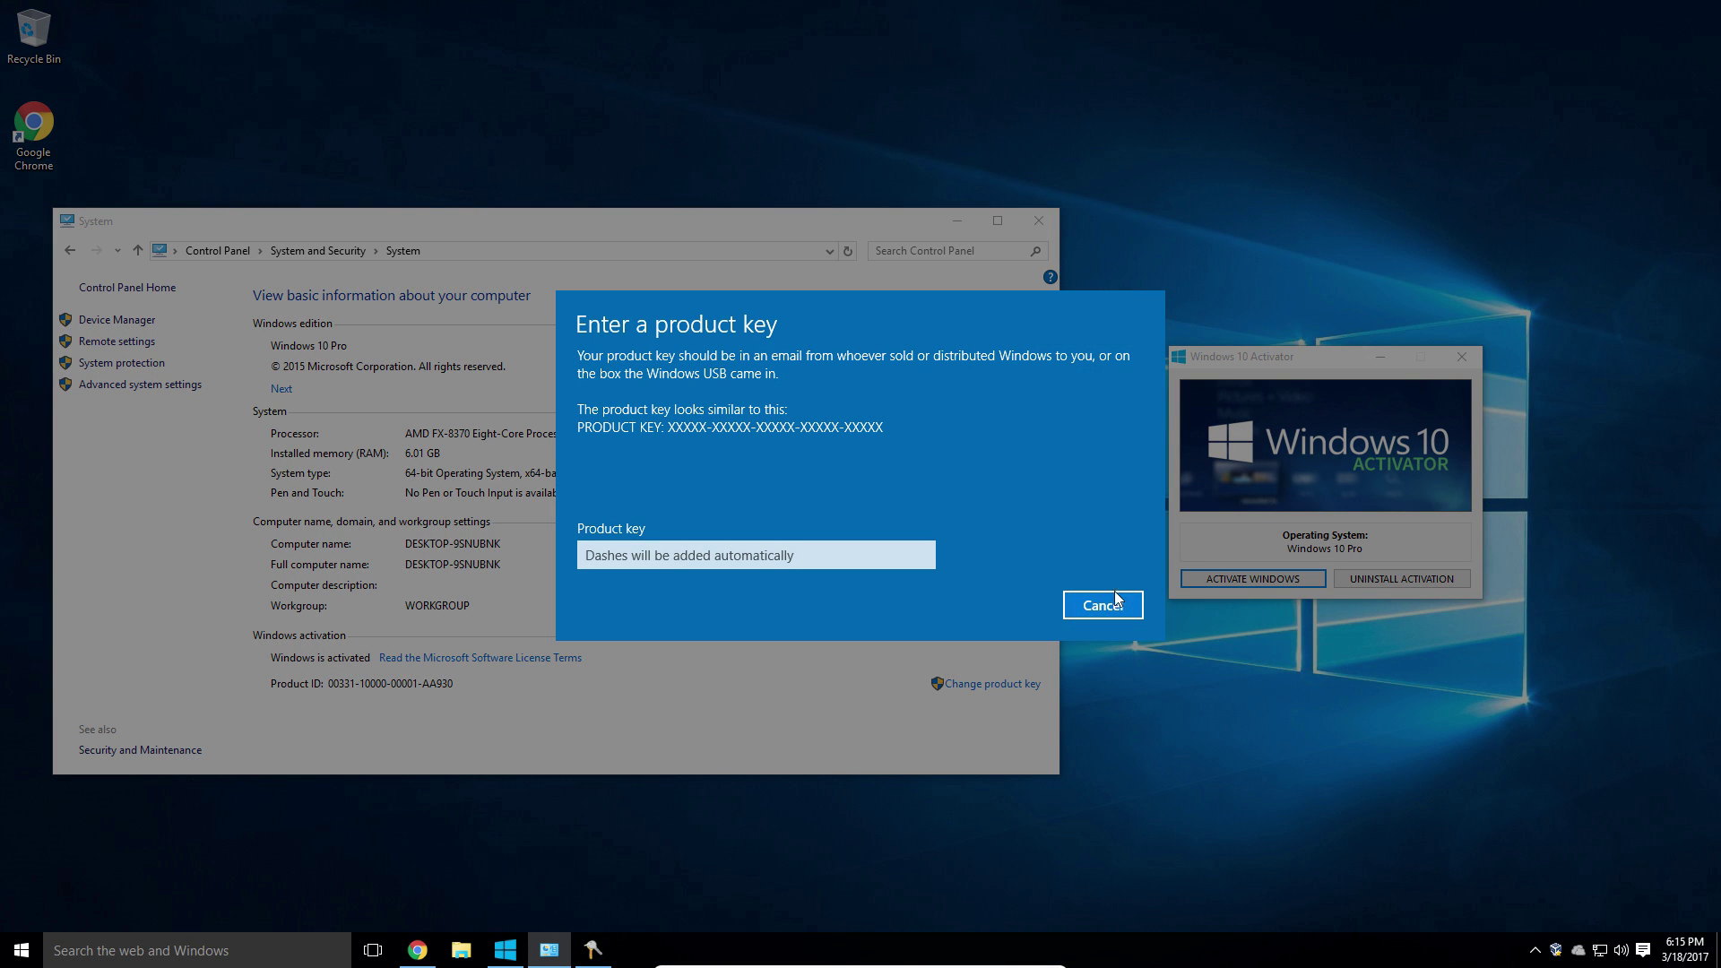
click(1102, 605)
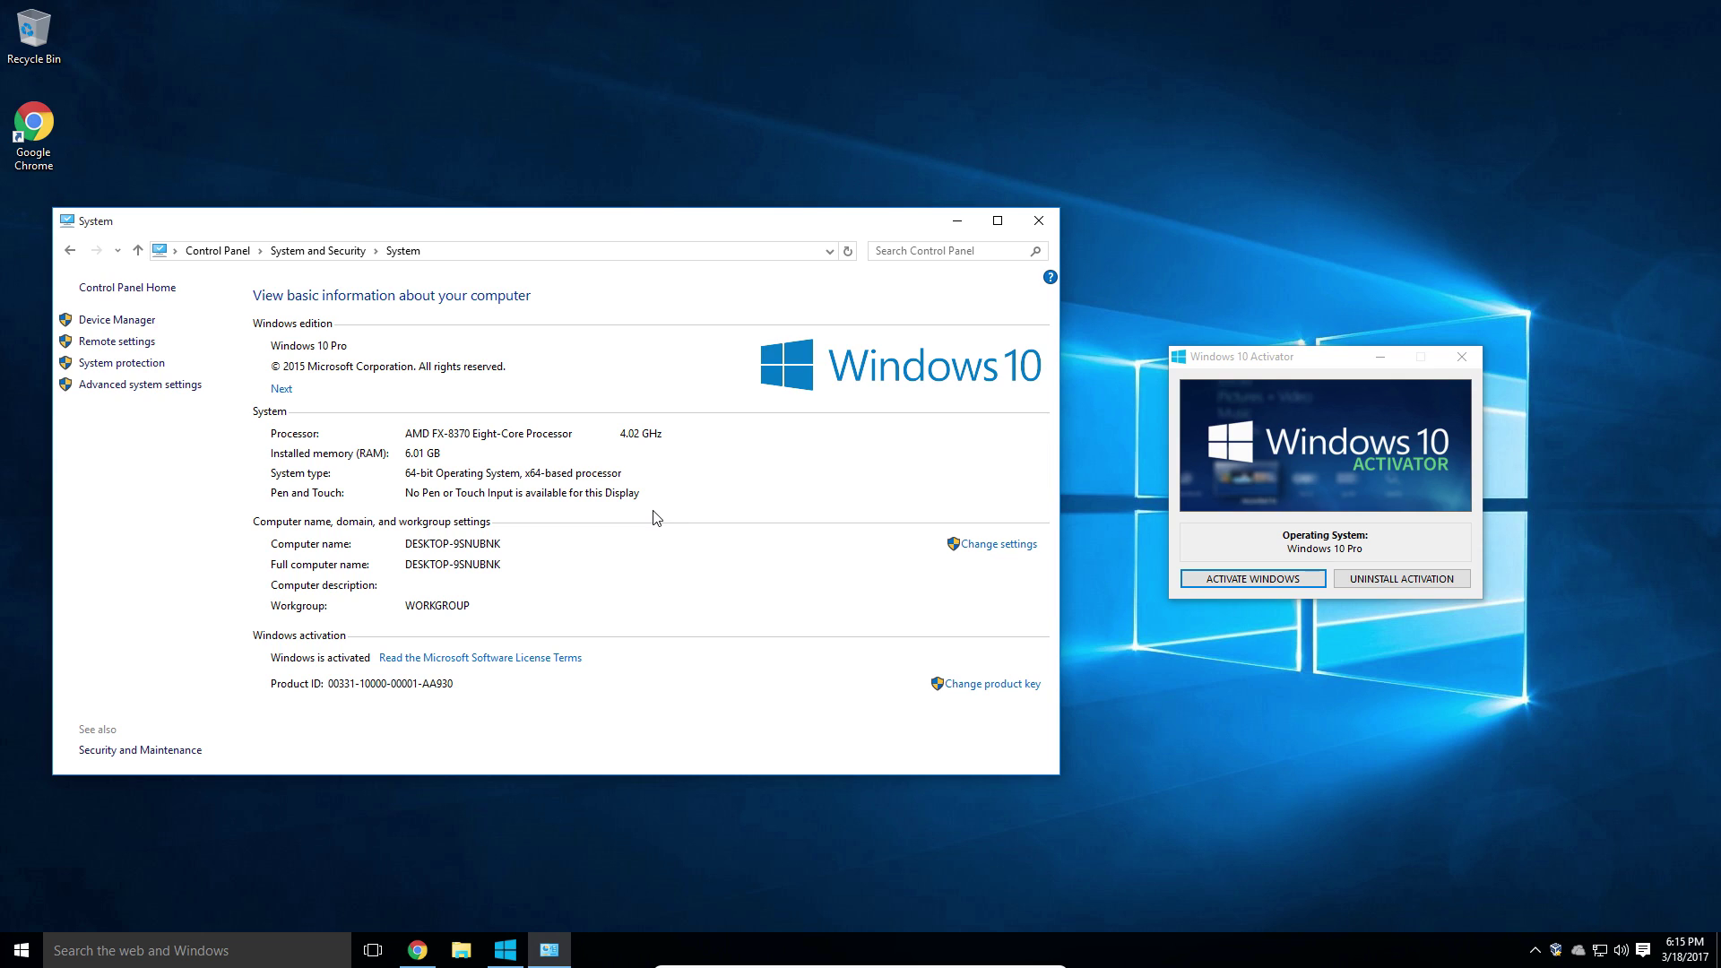
- Uninstall the activation in the activator, confirm OK, and reopen the System page
click(1414, 527)
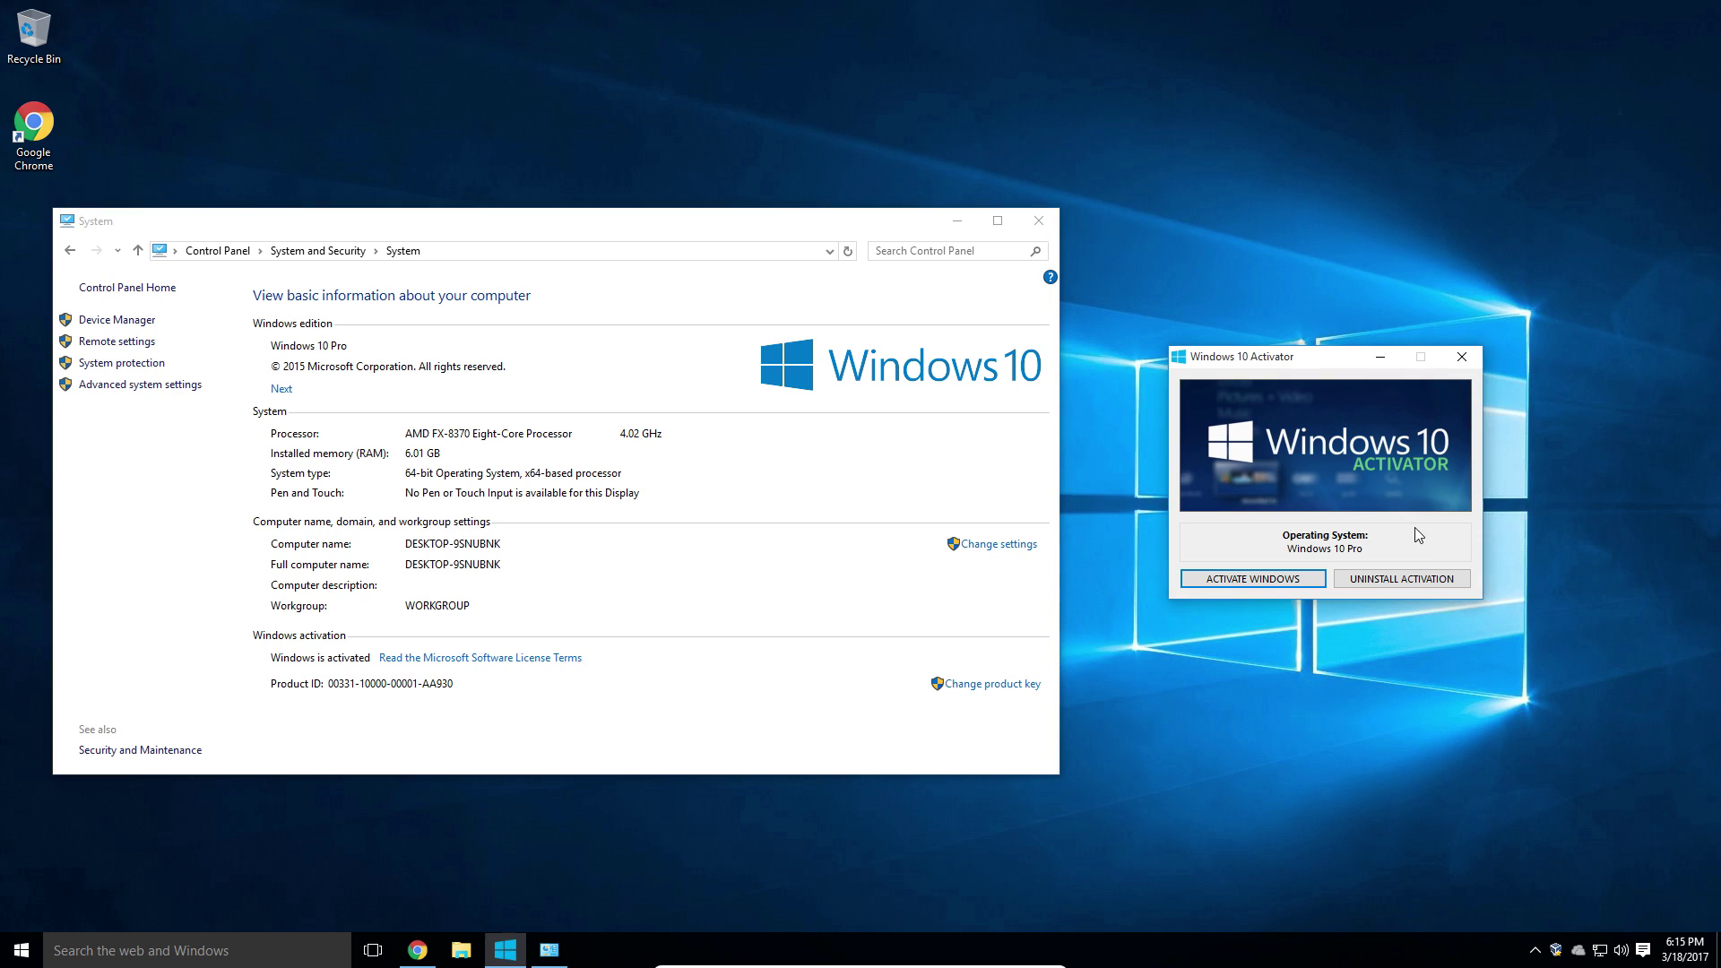
click(1394, 581)
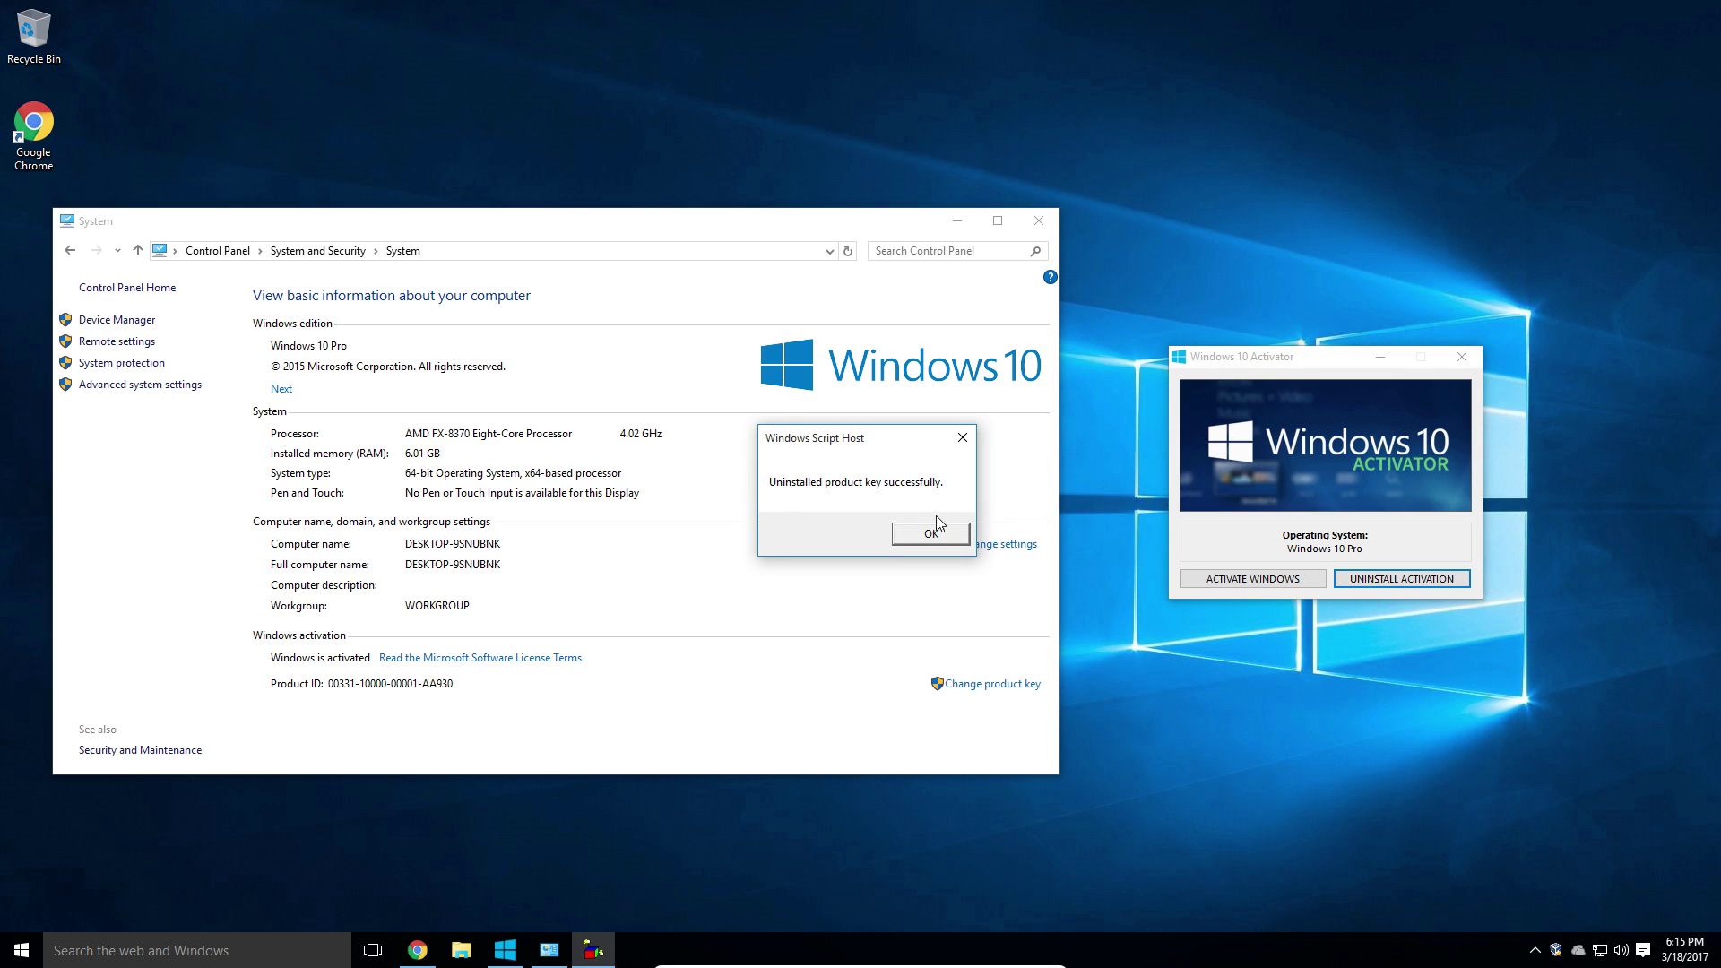
click(931, 534)
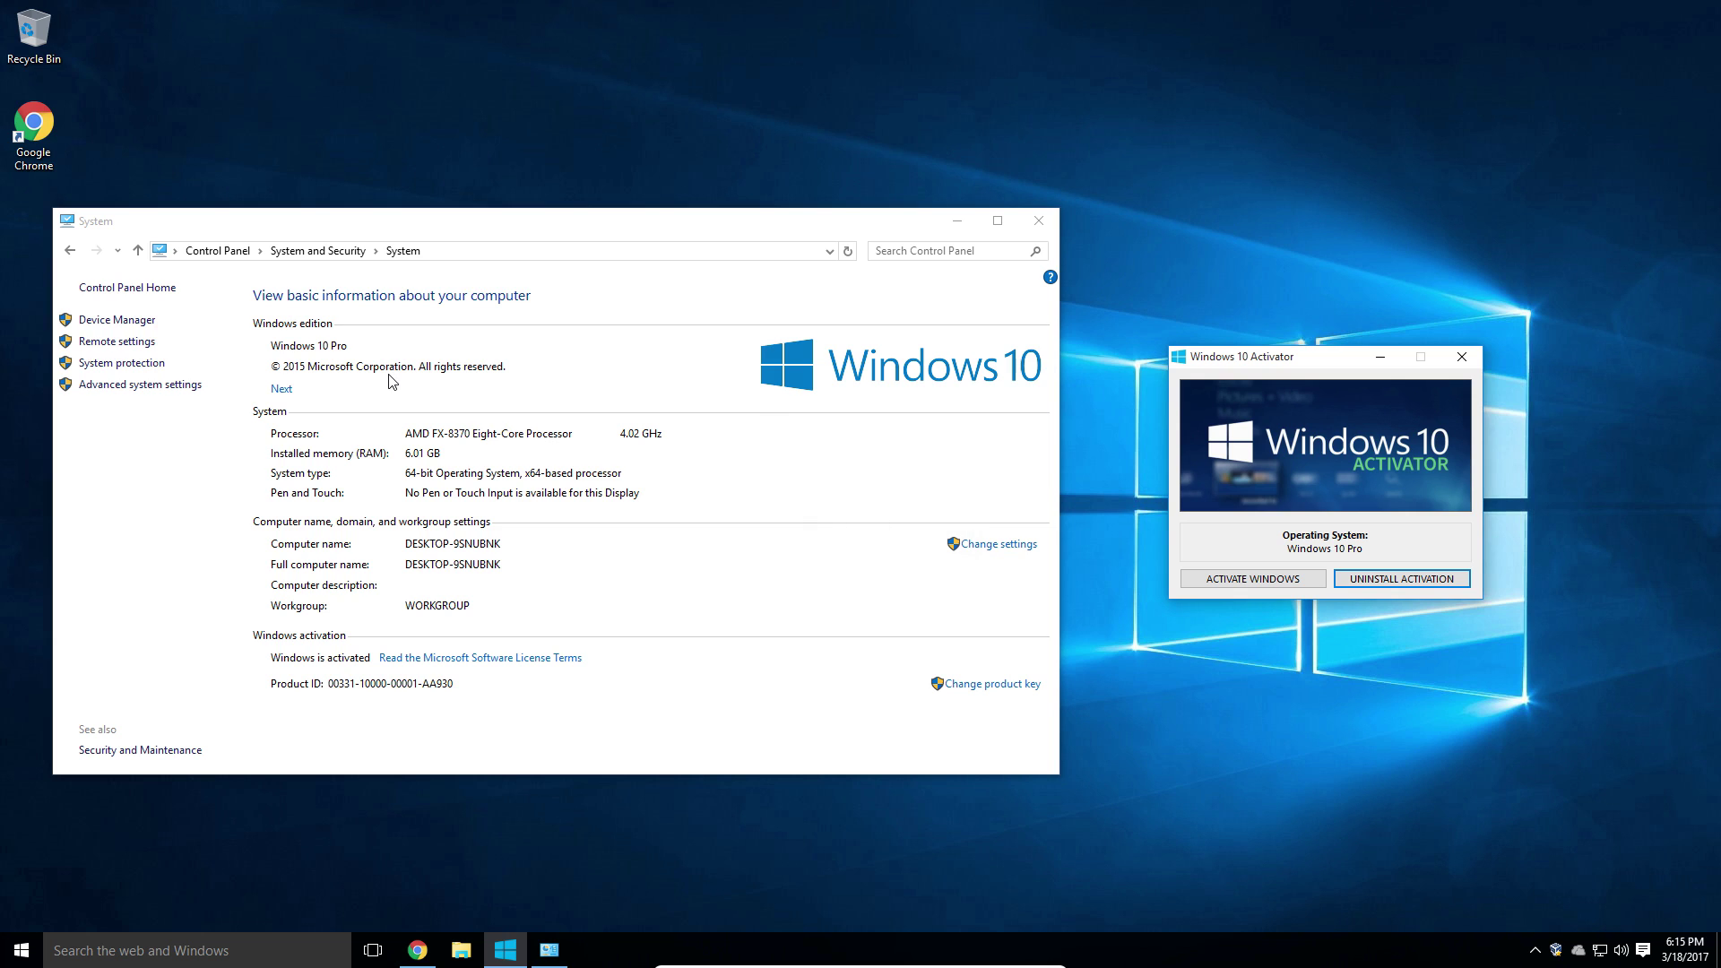
click(315, 251)
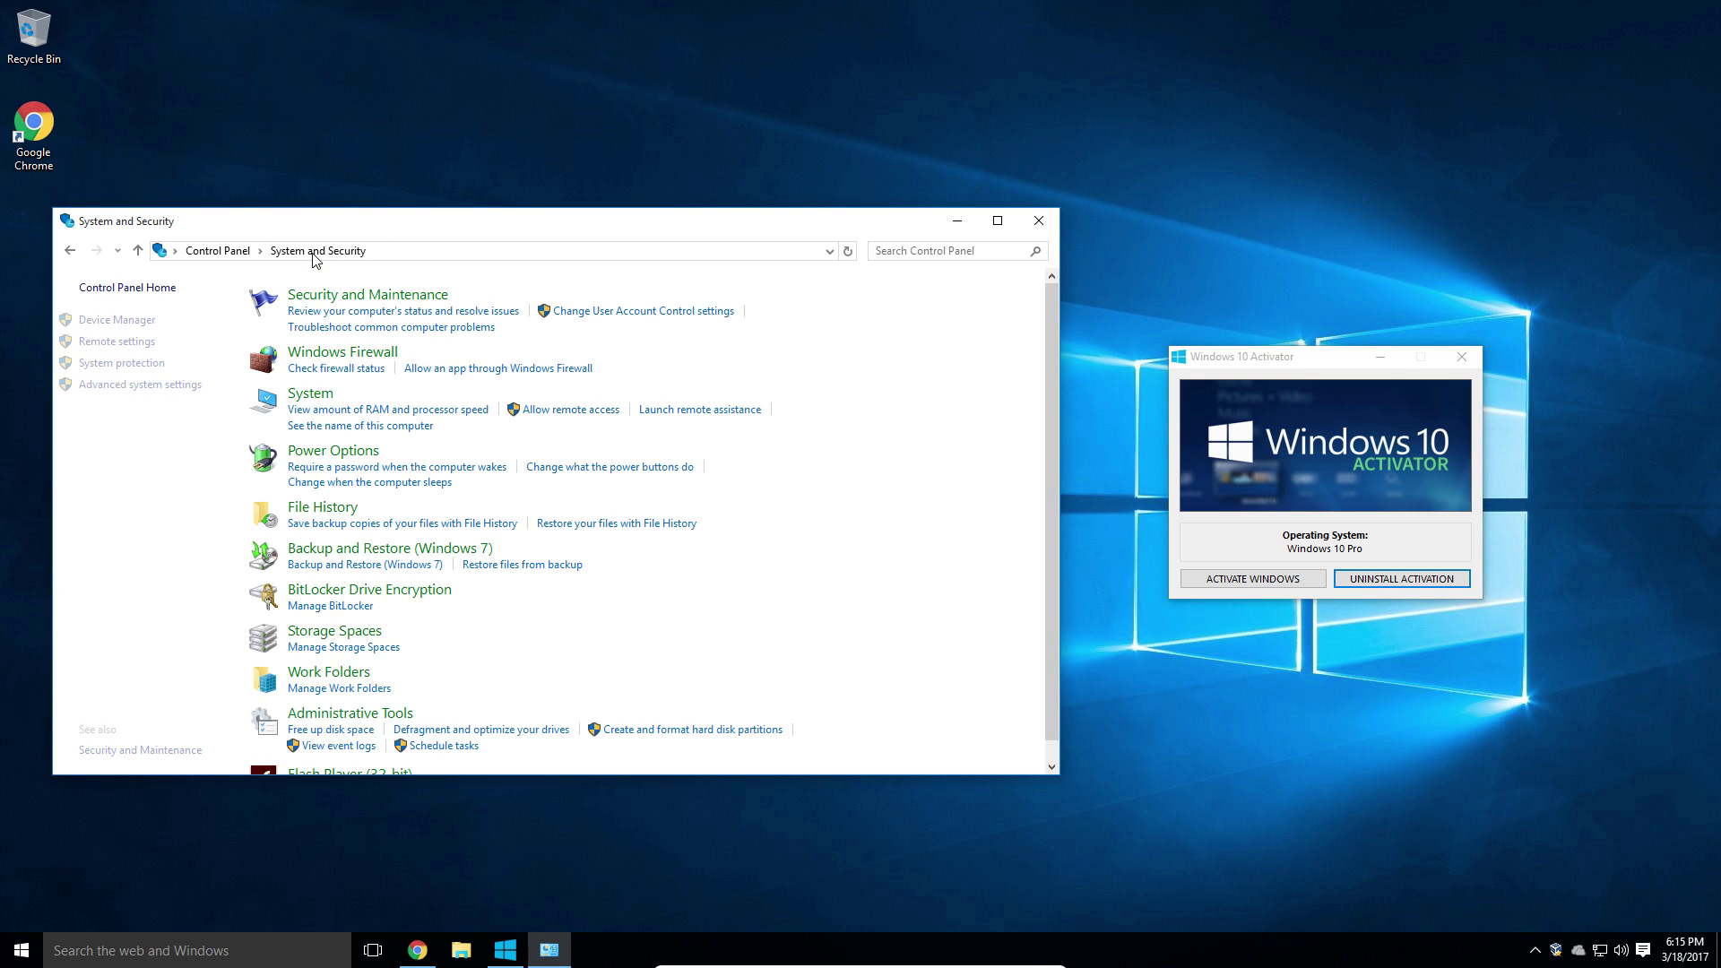
click(322, 395)
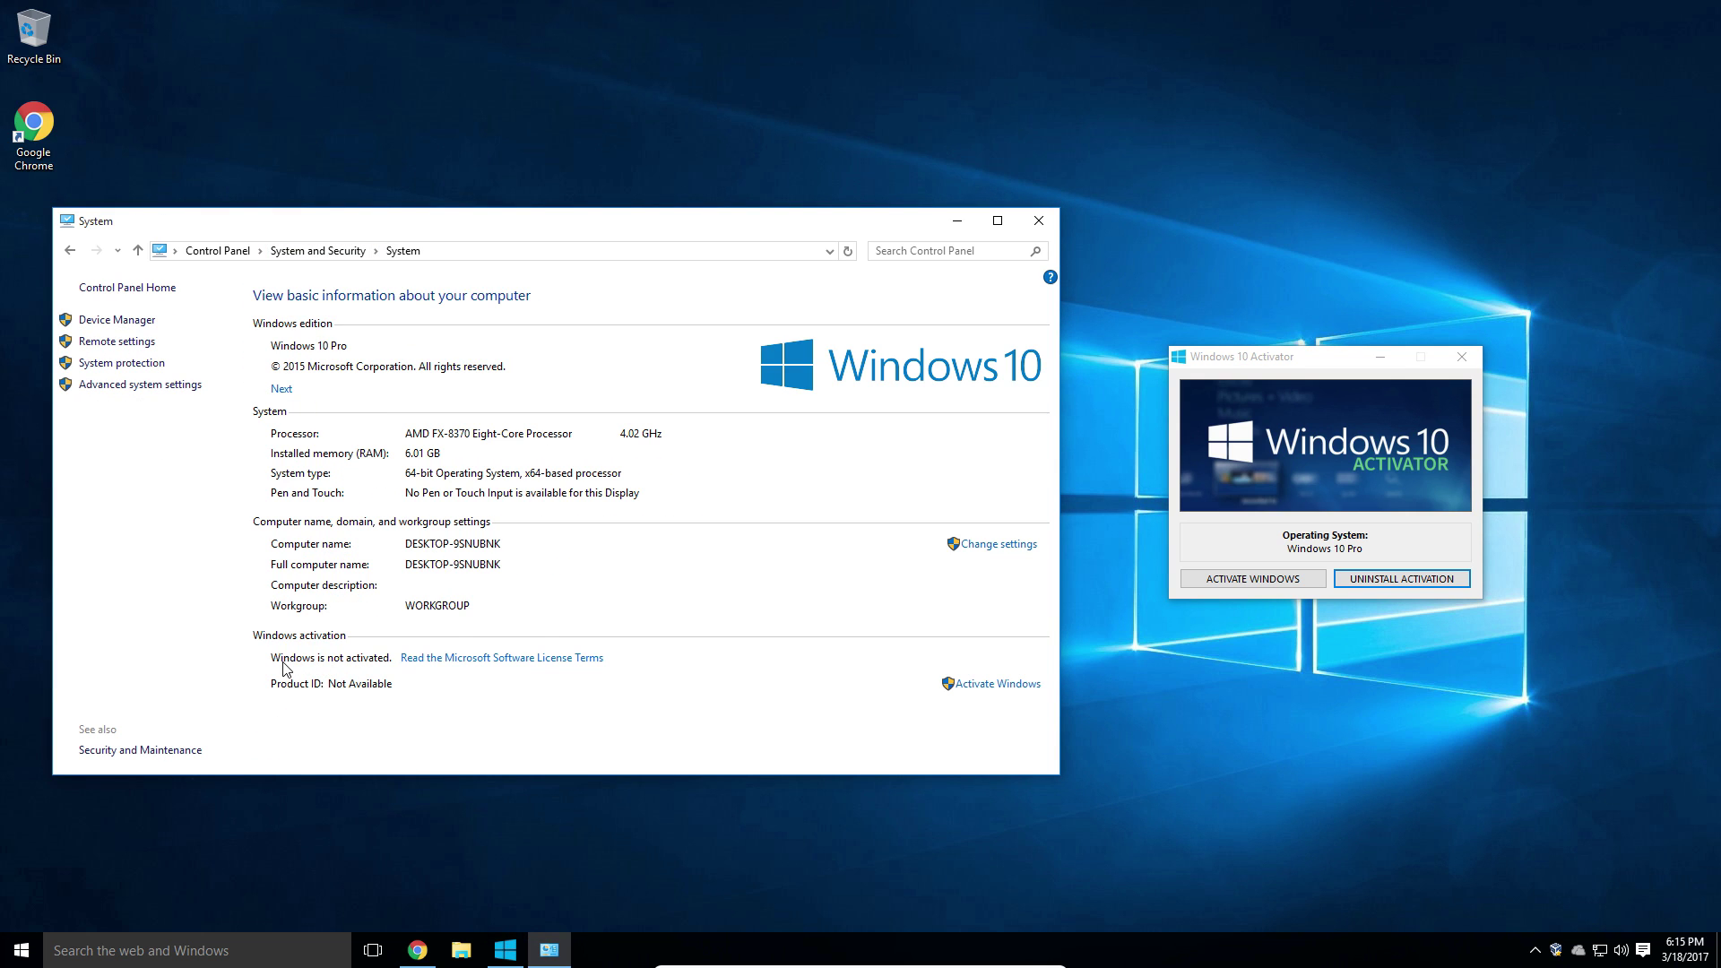
click(988, 685)
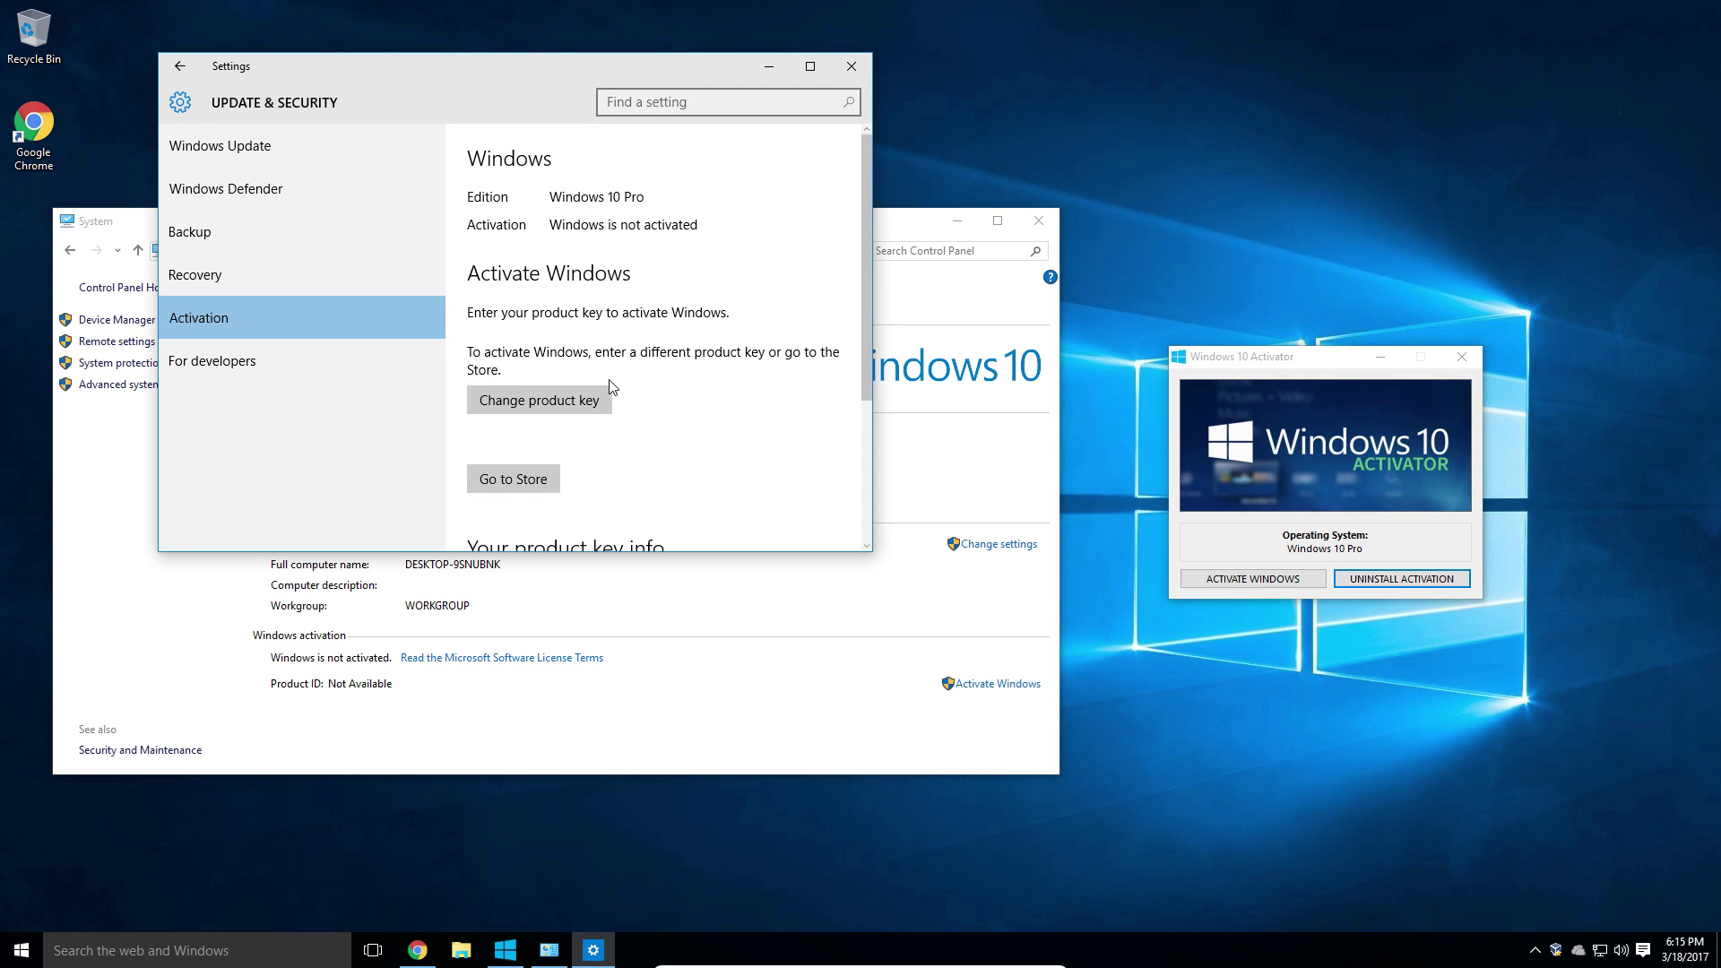
scroll(753, 353, down, 3)
scroll(752, 357, up, 5)
click(559, 403)
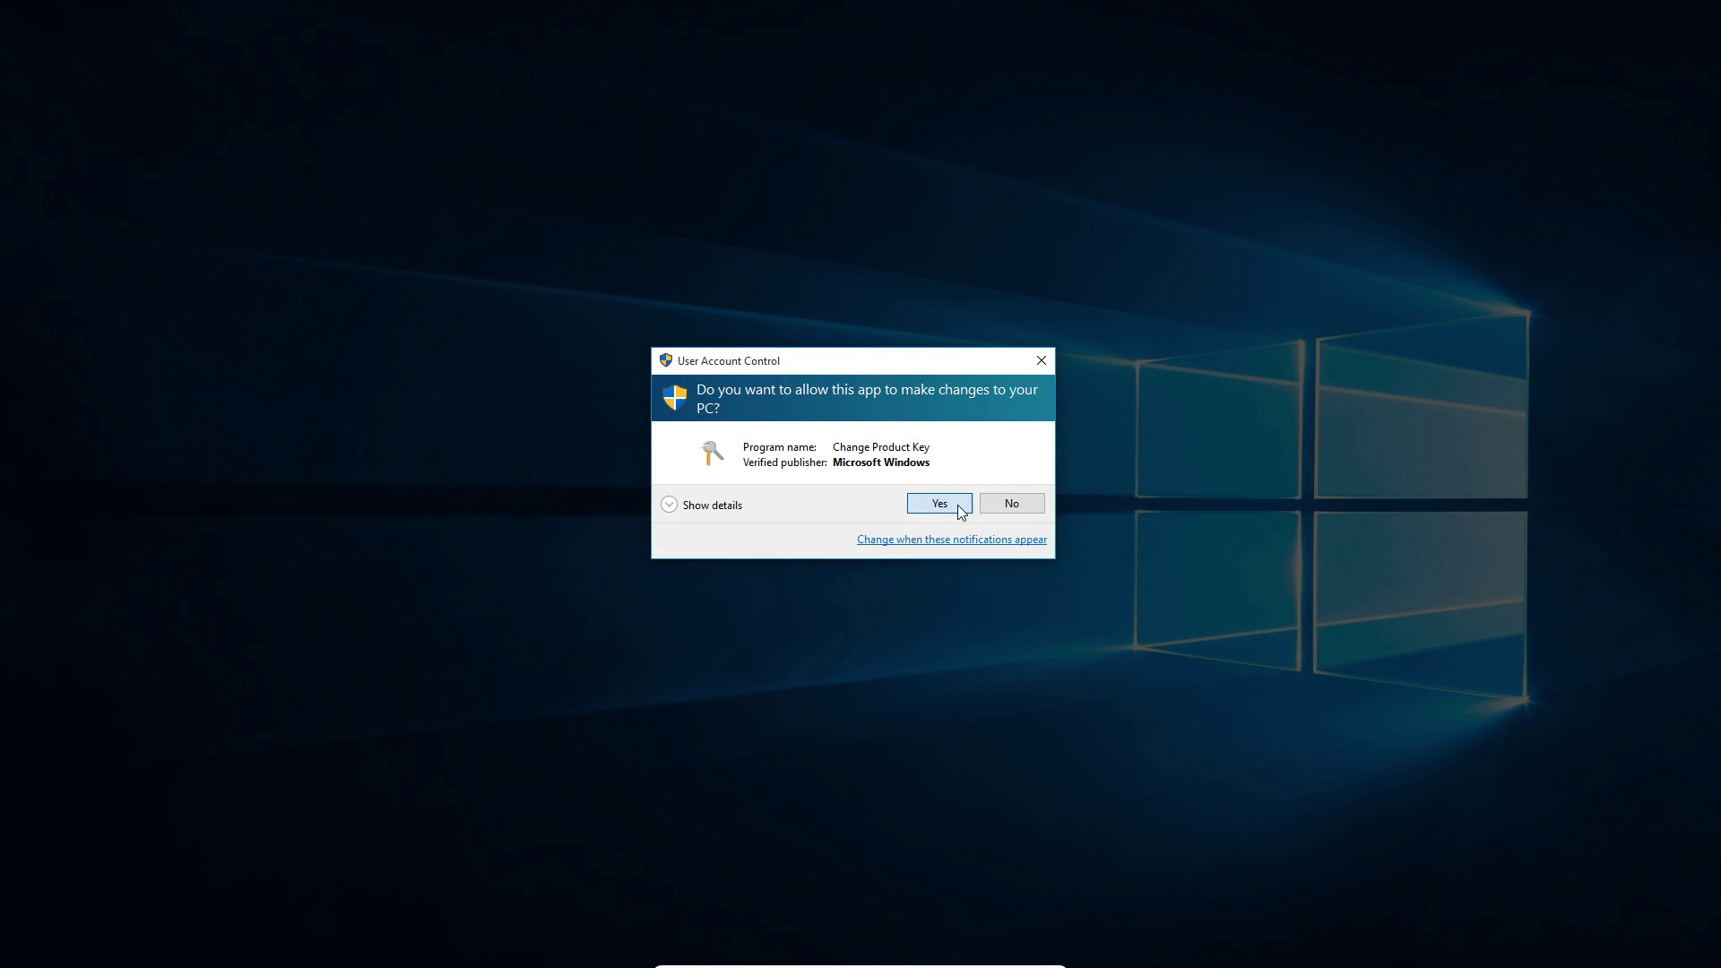
click(959, 508)
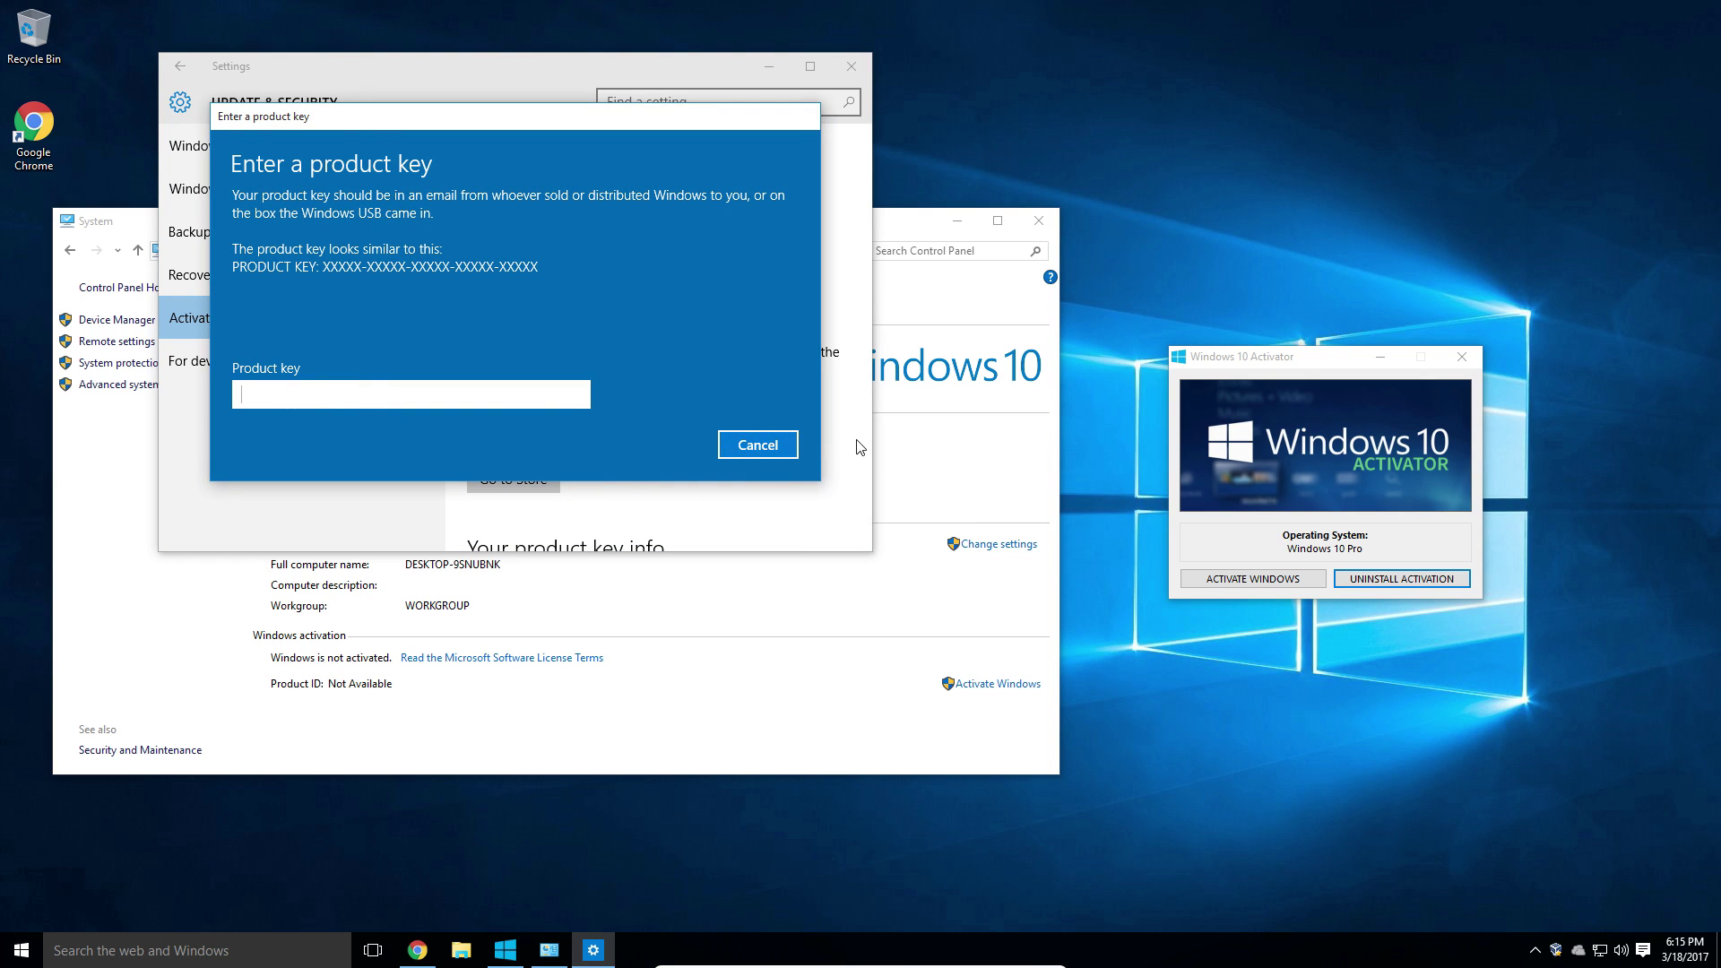
click(785, 445)
click(851, 65)
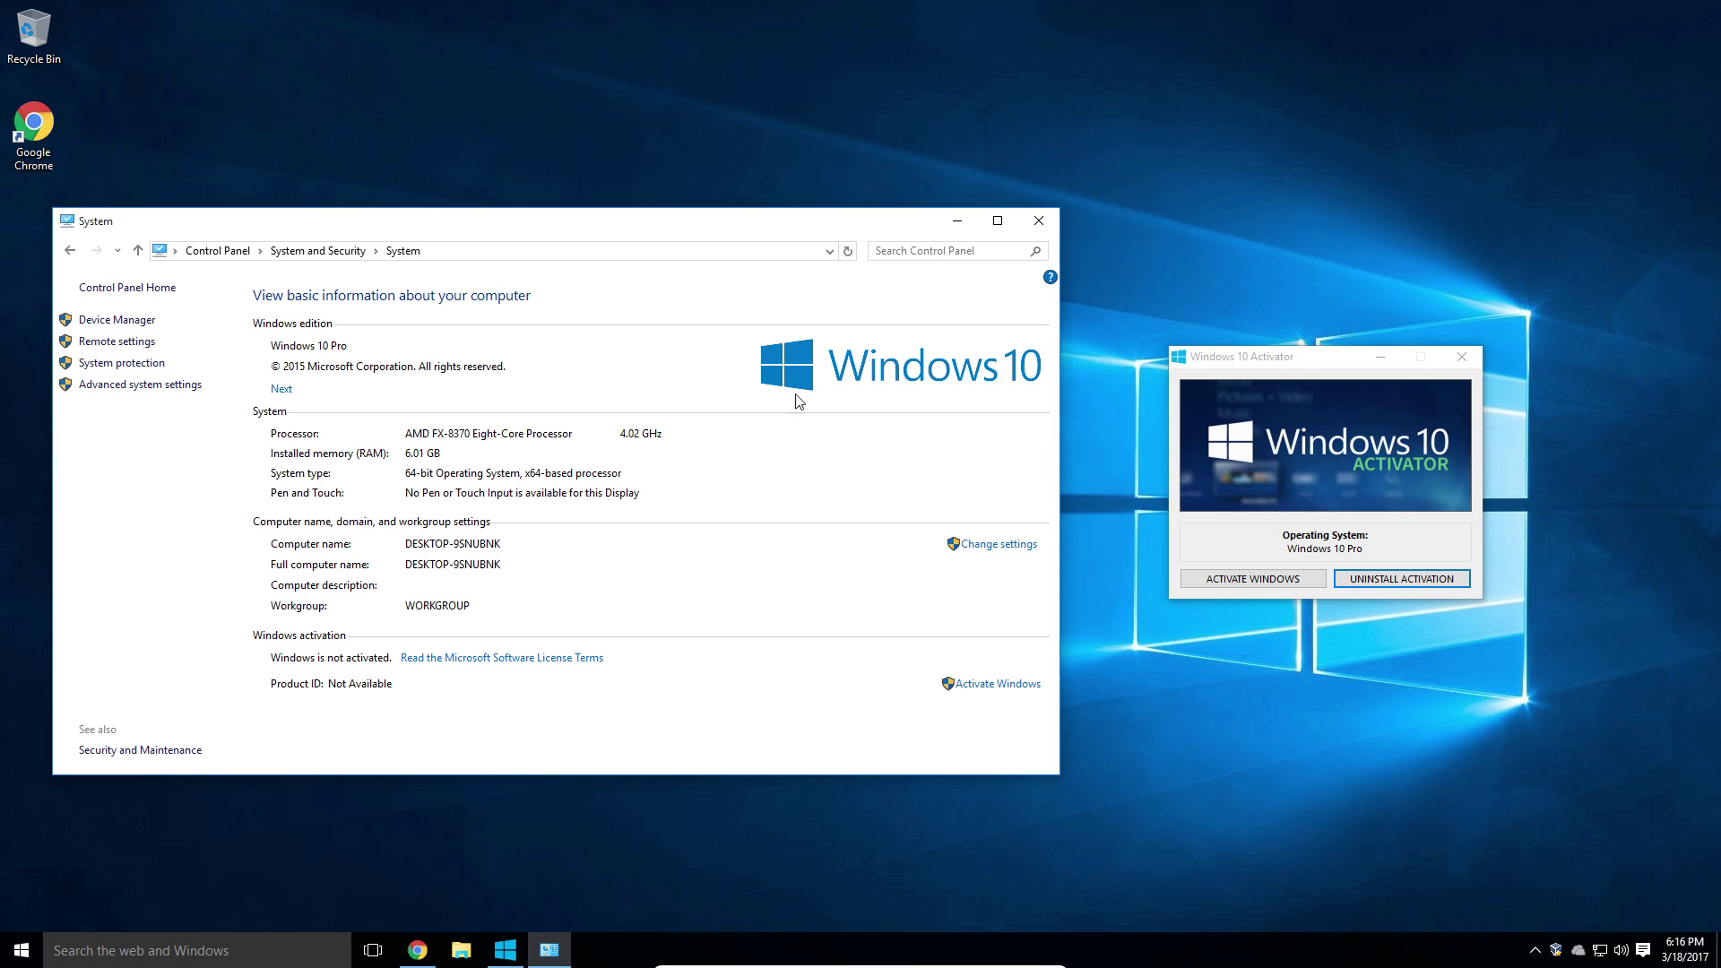
- Run ACTIVATE WINDOWS again, confirm OK, and reopen System via System and Security
click(1269, 581)
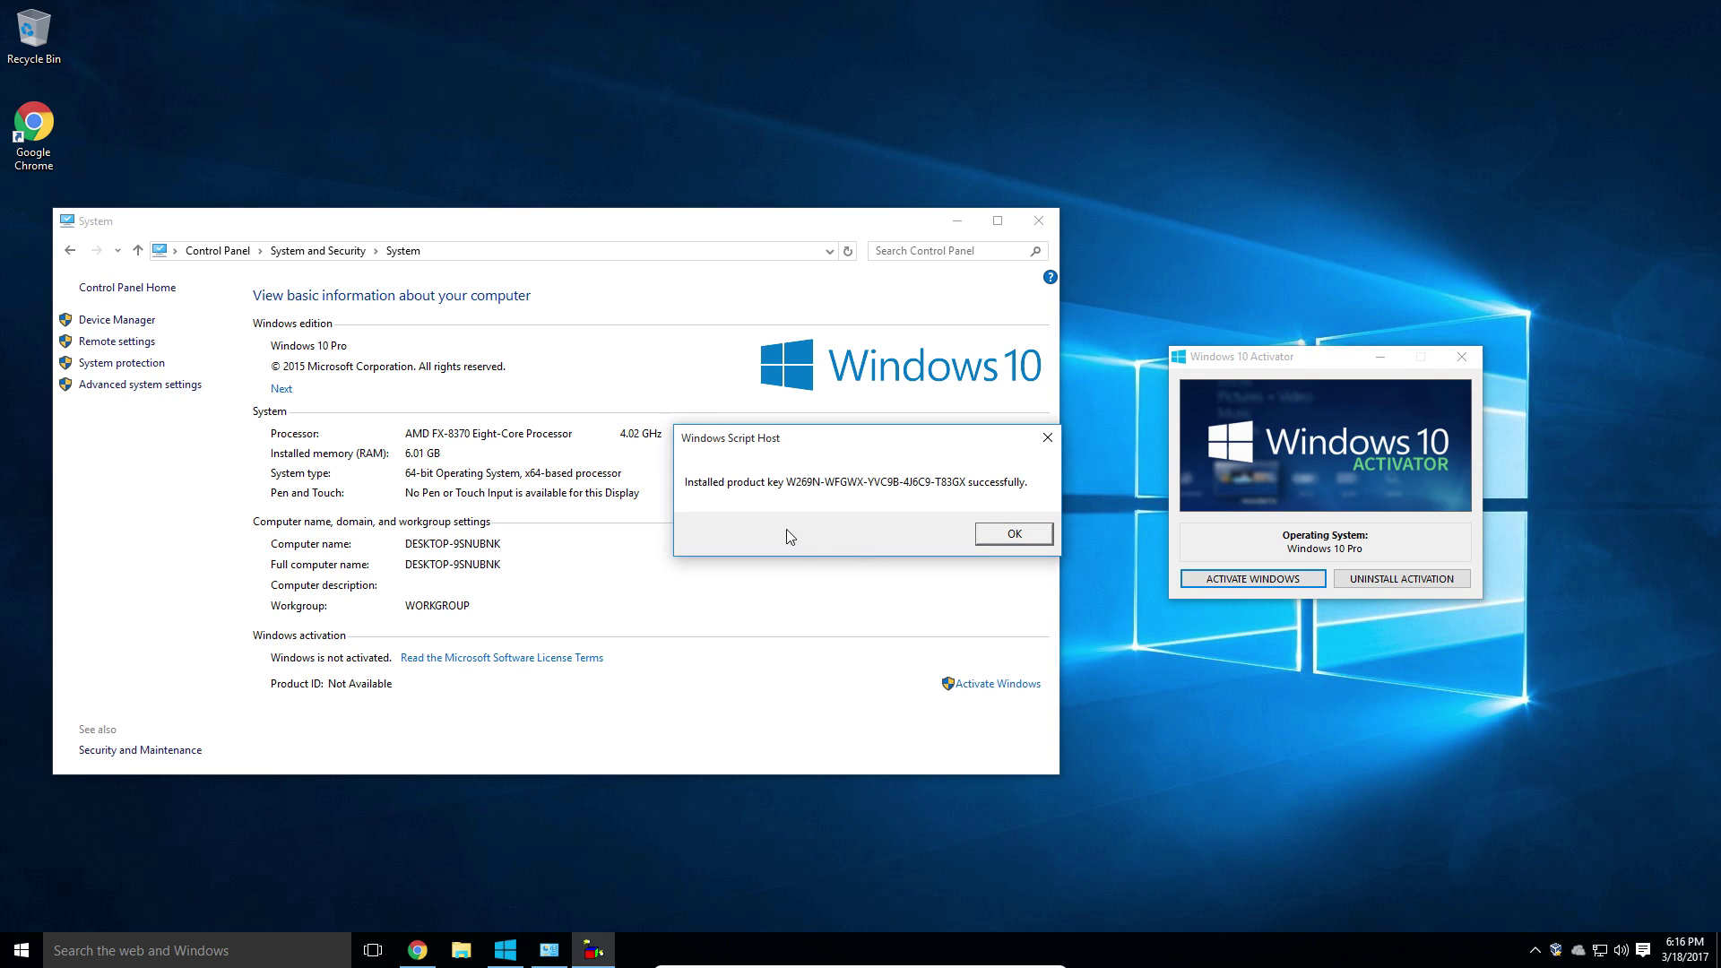
click(1030, 540)
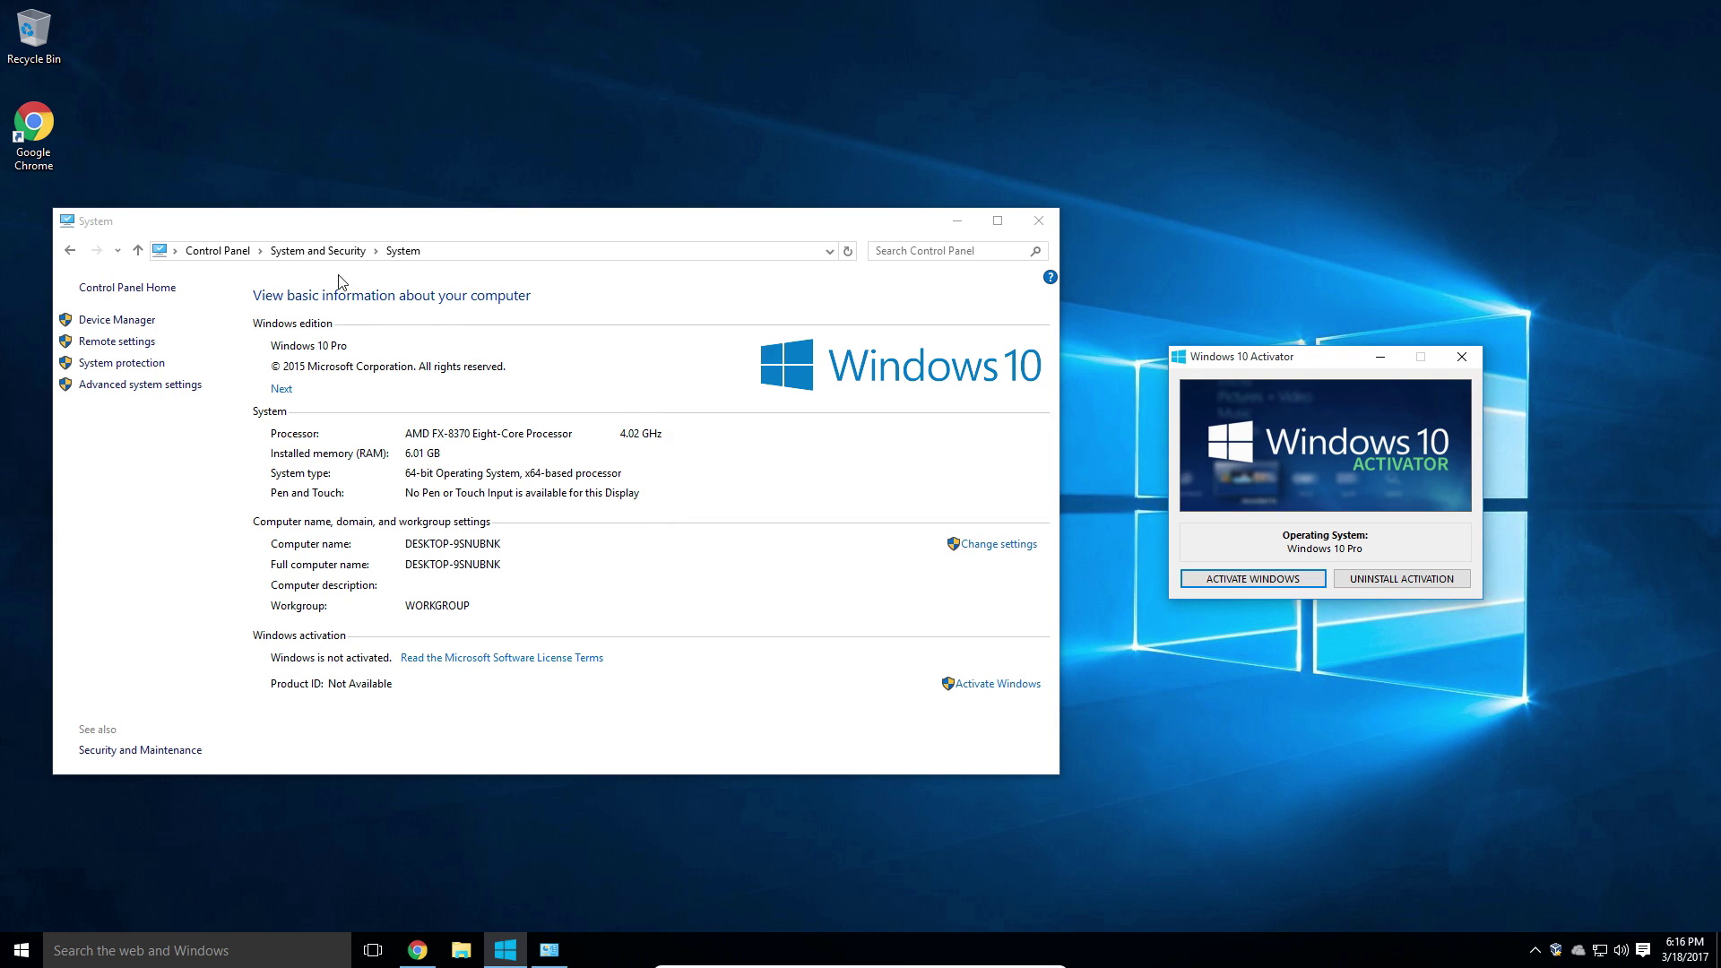
click(323, 251)
click(307, 394)
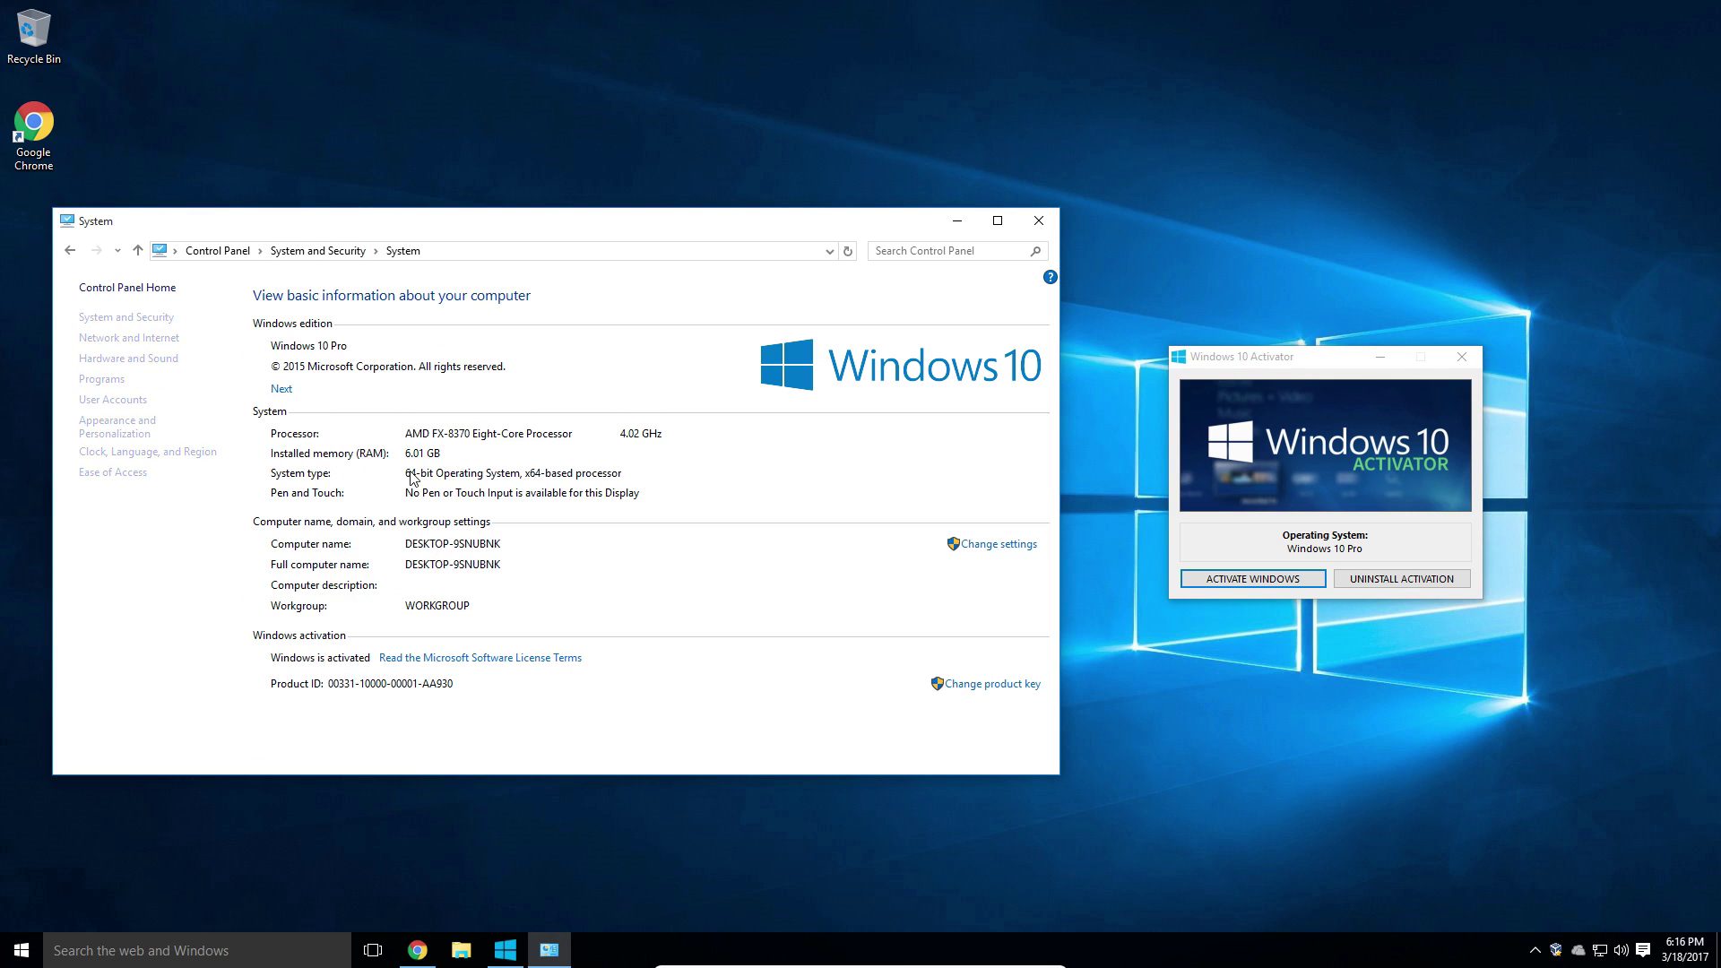